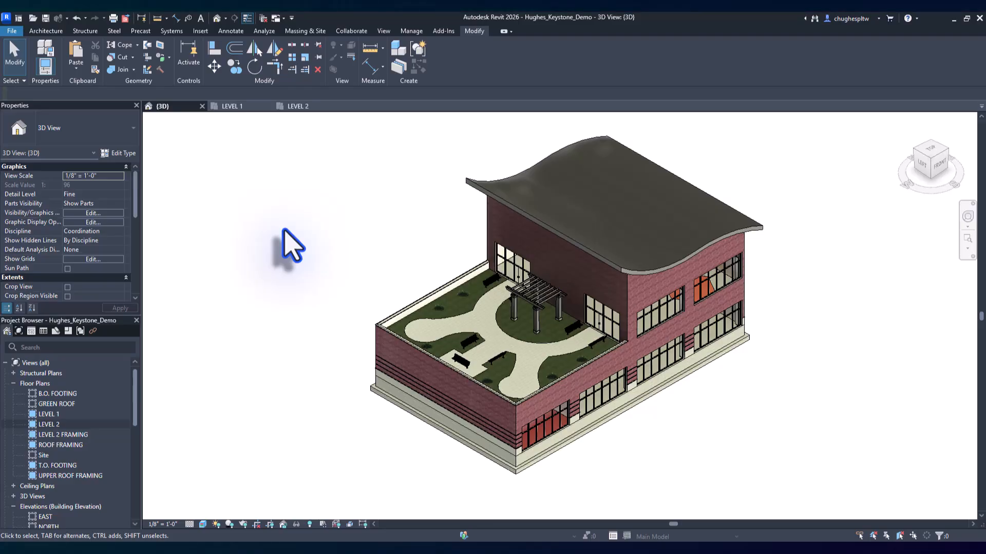
Step: Open the LEVEL 1 floor plan and bring the whole building plan into view
{"action": "left_click", "coordinate": [63, 415]}
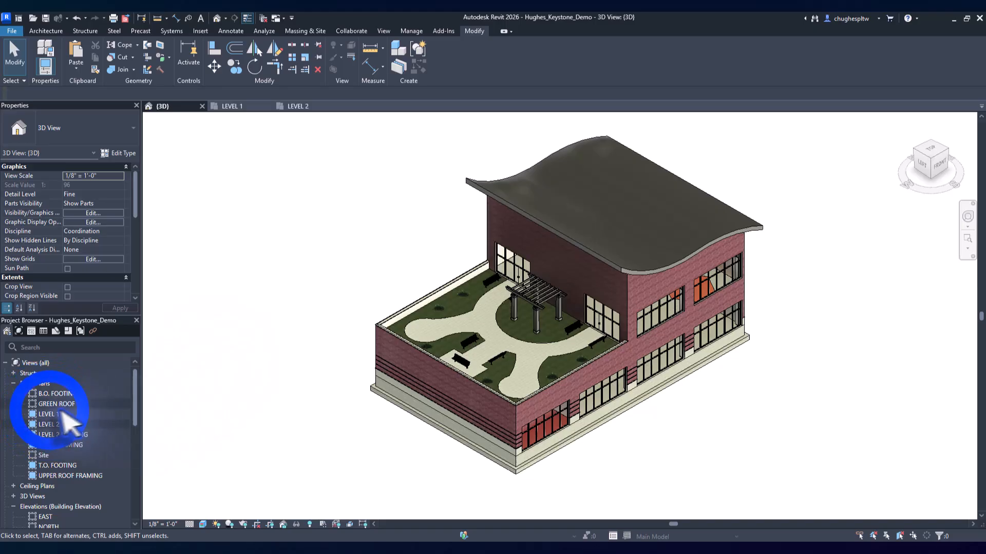
{"action": "double_click", "coordinate": [49, 413]}
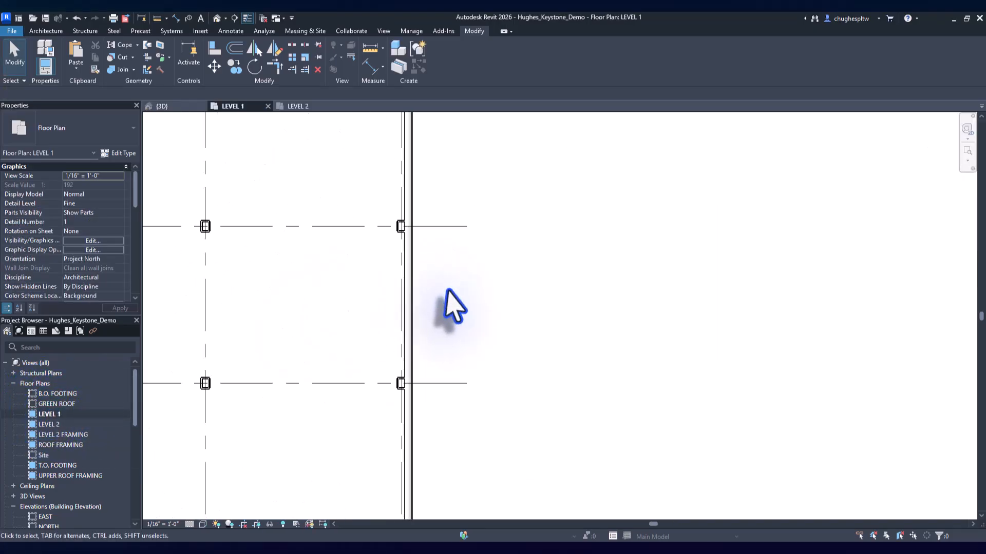
{"action": "scroll", "coordinate": [462, 305], "scroll_direction": "down", "scroll_amount": 5}
{"action": "middle_click_drag", "start_coordinate": [479, 304], "coordinate": [567, 326]}
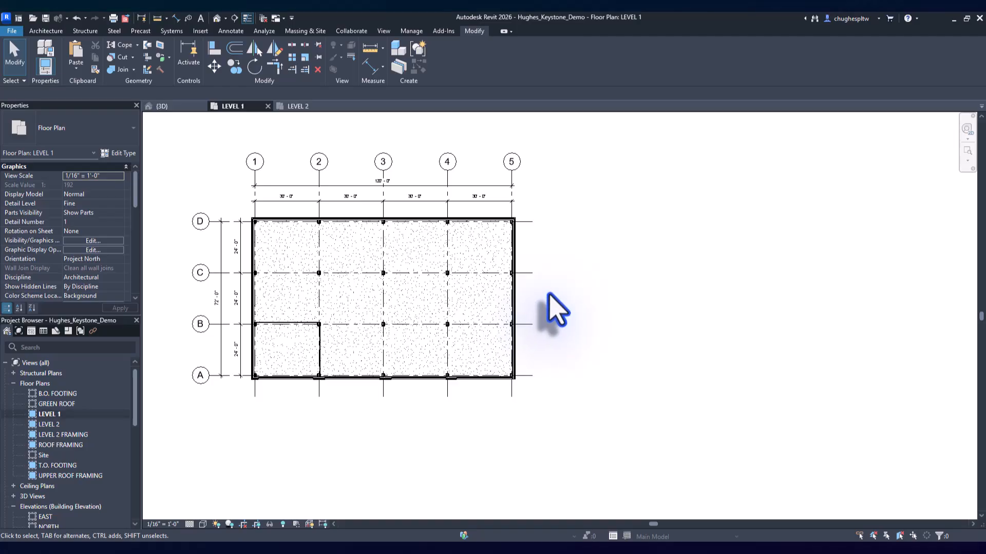
Step: Start a new architectural wall using the Basic Wall type Generic - 8" Masonry
{"action": "left_click", "coordinate": [51, 32]}
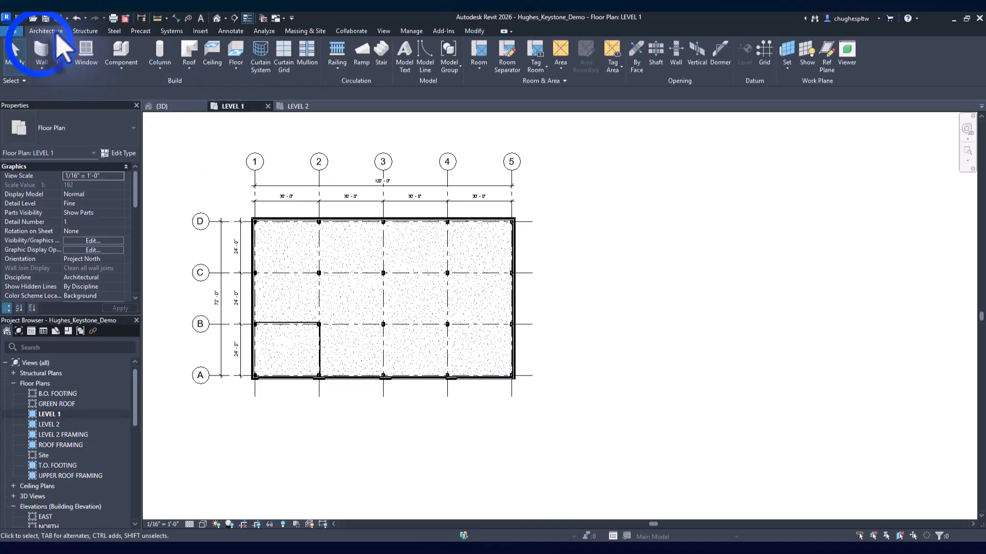
{"action": "left_click", "coordinate": [41, 50]}
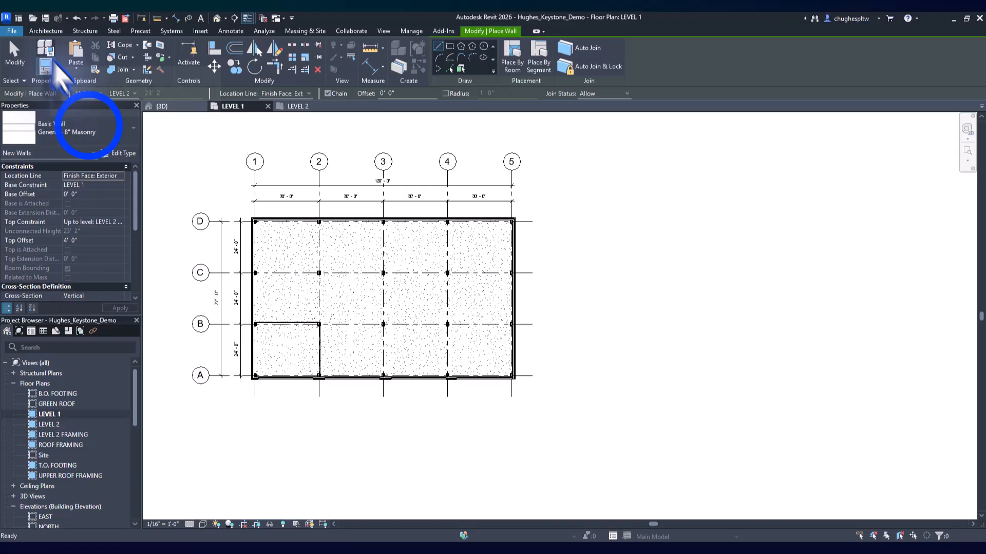
{"action": "left_click", "coordinate": [89, 126]}
{"action": "left_click", "coordinate": [72, 173]}
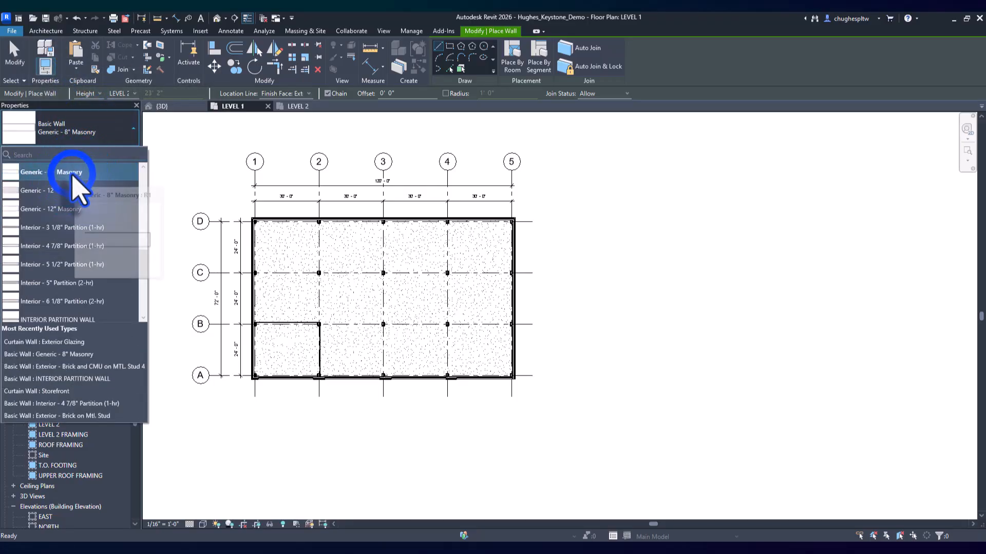
Step: Draw a rectangular wall enclosure about 14'-6" wide in the open area just right of the building, then exit the wall tool
{"action": "scroll", "coordinate": [559, 287], "scroll_direction": "up", "scroll_amount": 5}
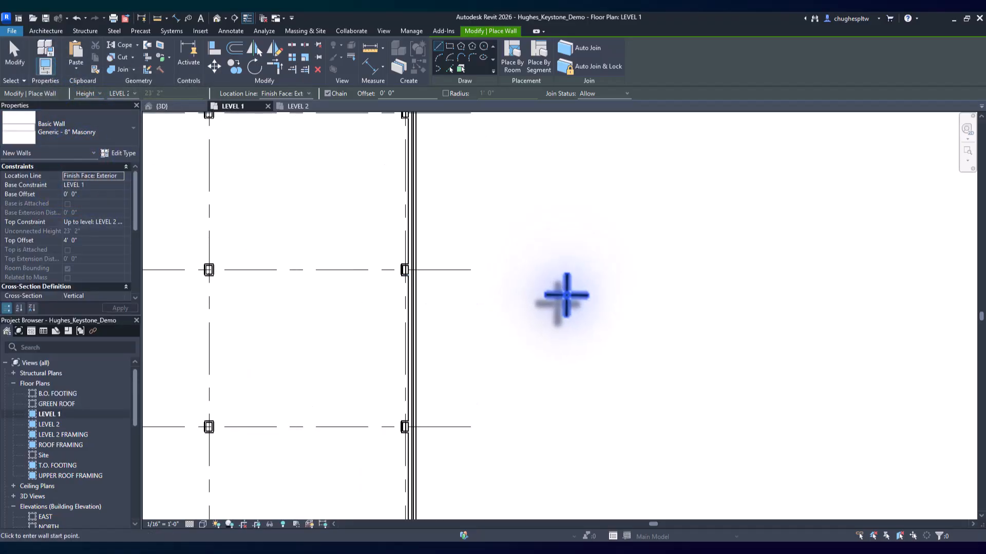
{"action": "scroll", "coordinate": [562, 311], "scroll_direction": "up", "scroll_amount": 1}
{"action": "middle_click_drag", "start_coordinate": [547, 333], "coordinate": [538, 255]}
{"action": "scroll", "coordinate": [521, 244], "scroll_direction": "down", "scroll_amount": 1}
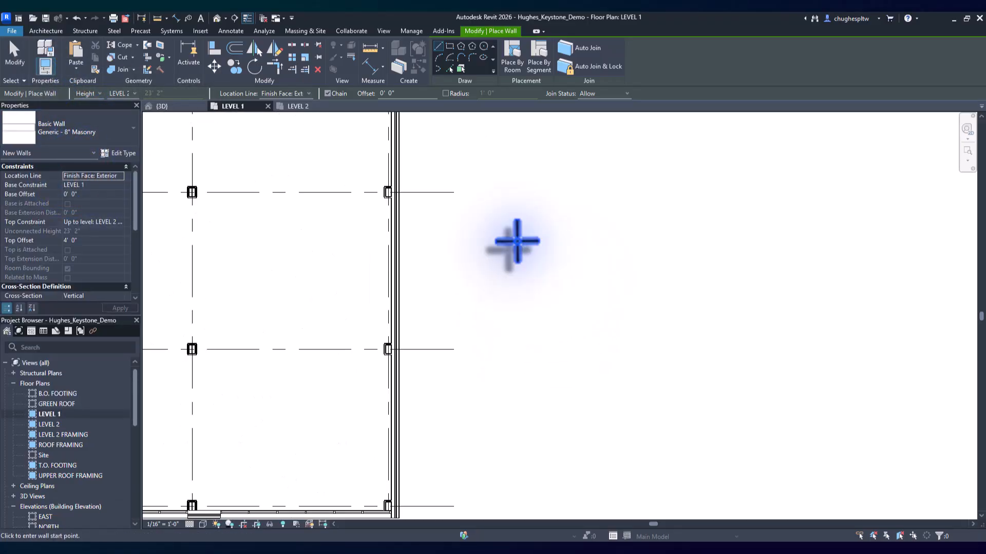
{"action": "left_click", "coordinate": [473, 177]}
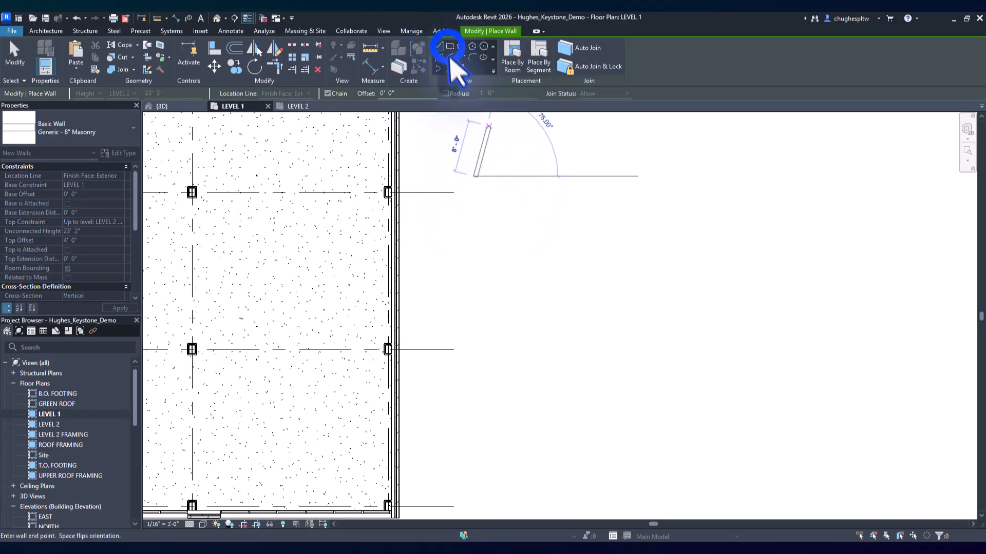
{"action": "left_click", "coordinate": [450, 47]}
{"action": "left_click", "coordinate": [462, 178]}
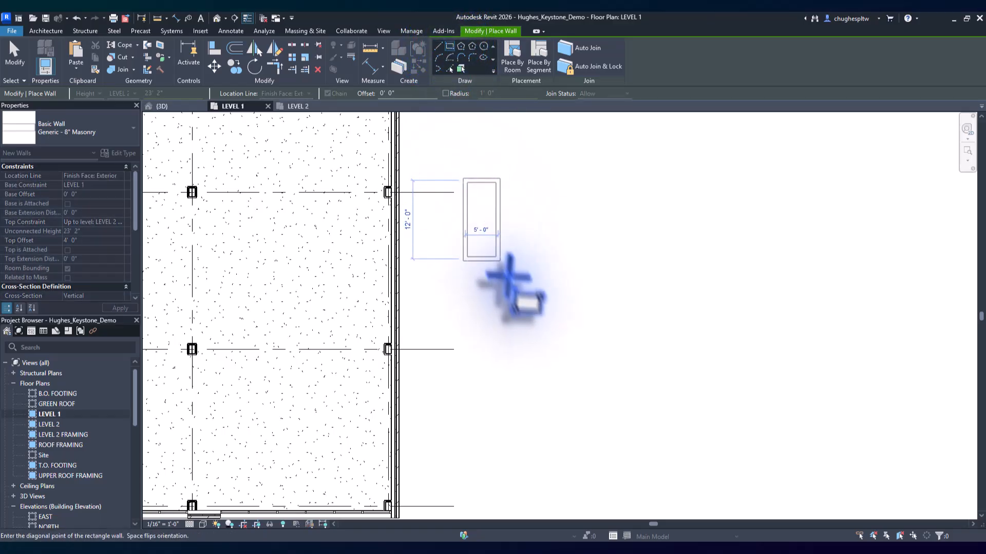
{"action": "left_click", "coordinate": [562, 334]}
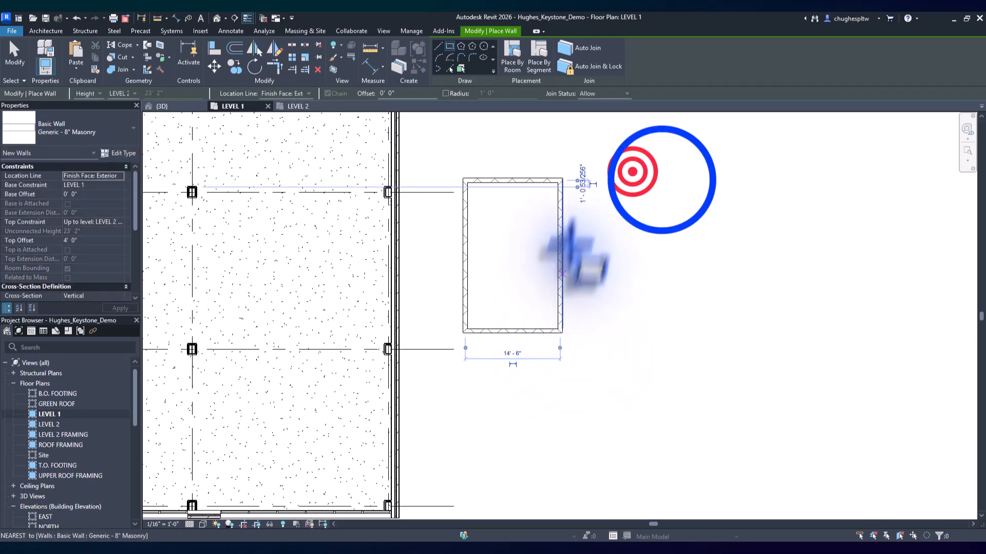
{"action": "right_click", "coordinate": [633, 172]}
{"action": "left_click", "coordinate": [661, 179]}
{"action": "right_click", "coordinate": [623, 163]}
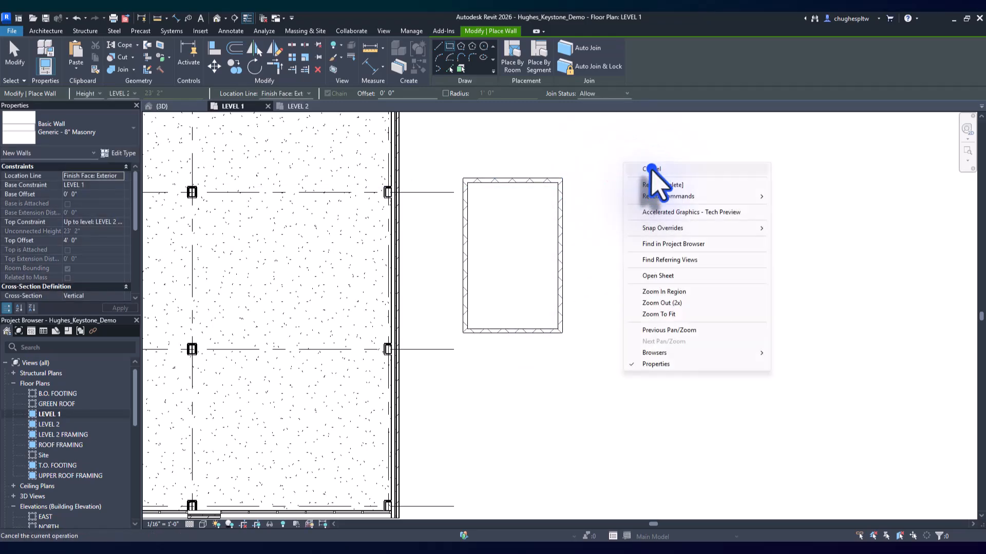
{"action": "left_click", "coordinate": [651, 169]}
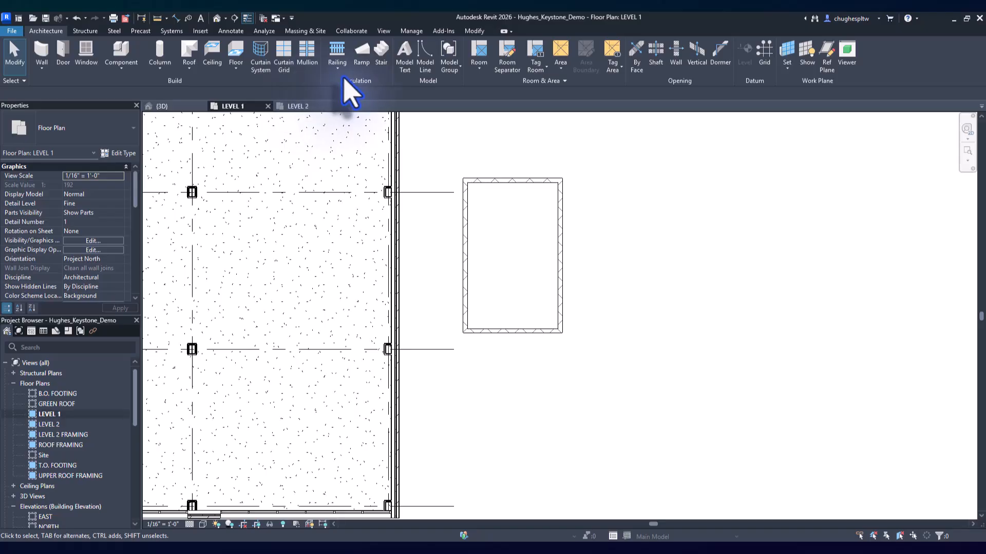
Step: Start a Cast-In-Place Monolithic Stair from LEVEL 1 and set its top level to LEVEL 2
{"action": "left_click", "coordinate": [380, 51]}
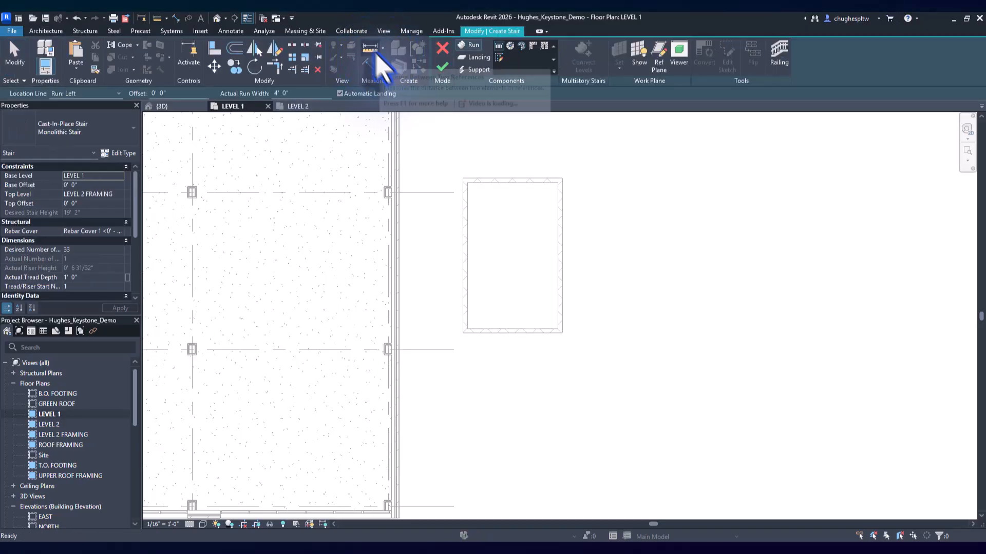
{"action": "left_click", "coordinate": [31, 123]}
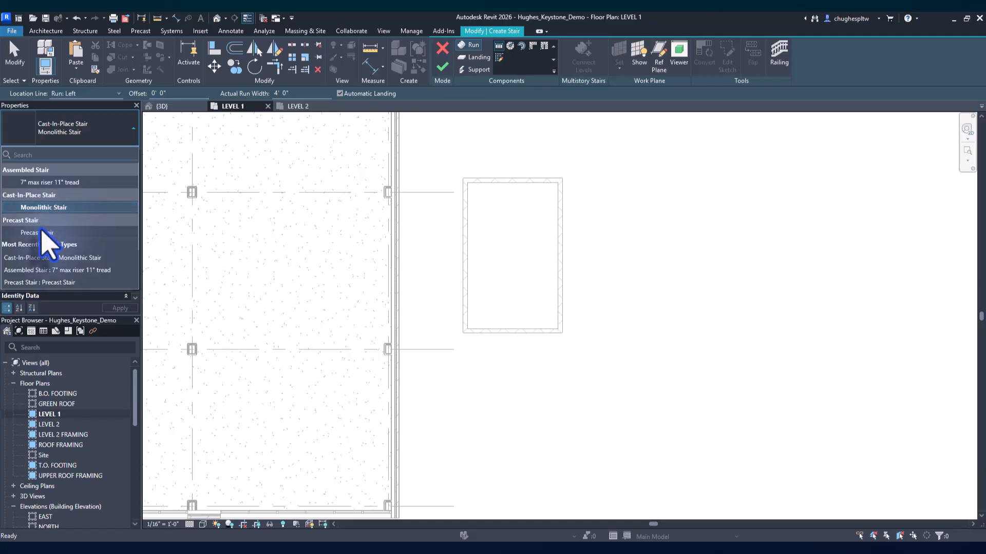
{"action": "left_click", "coordinate": [48, 206]}
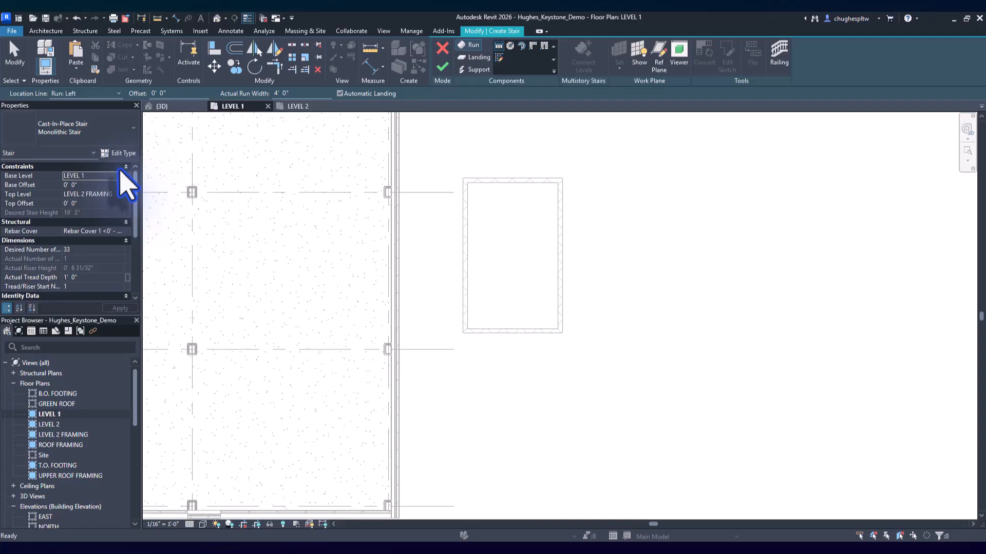
{"action": "left_click", "coordinate": [120, 194]}
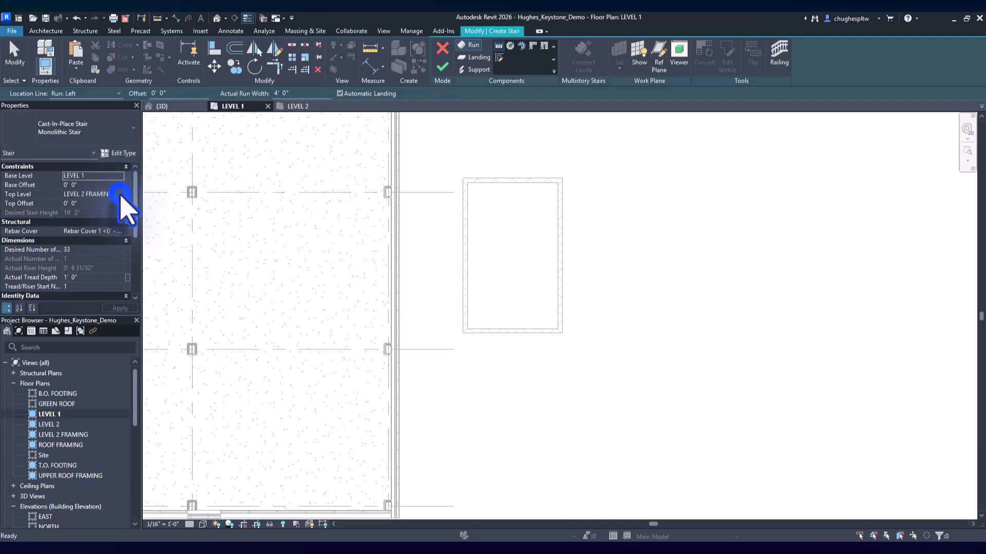
{"action": "left_click", "coordinate": [82, 242]}
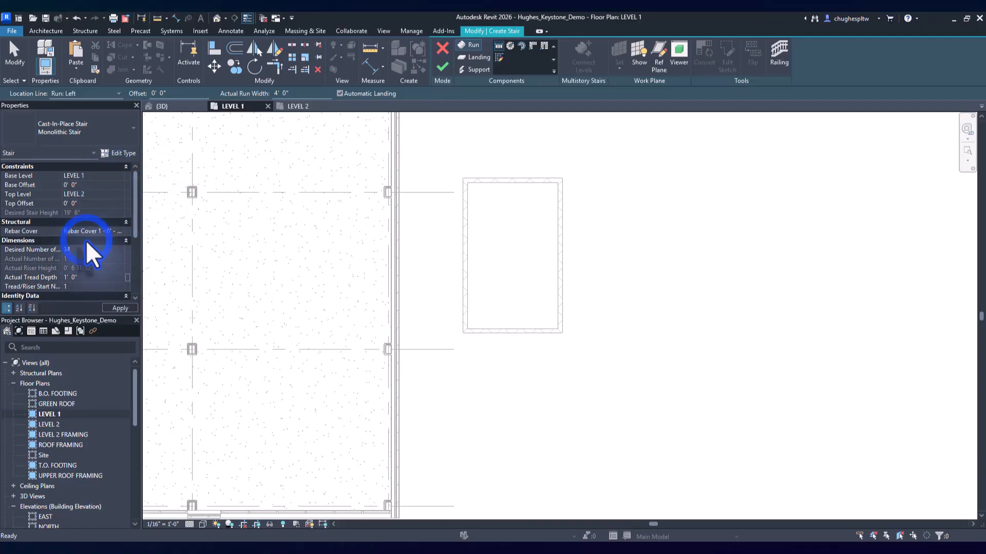
{"action": "left_click", "coordinate": [114, 307]}
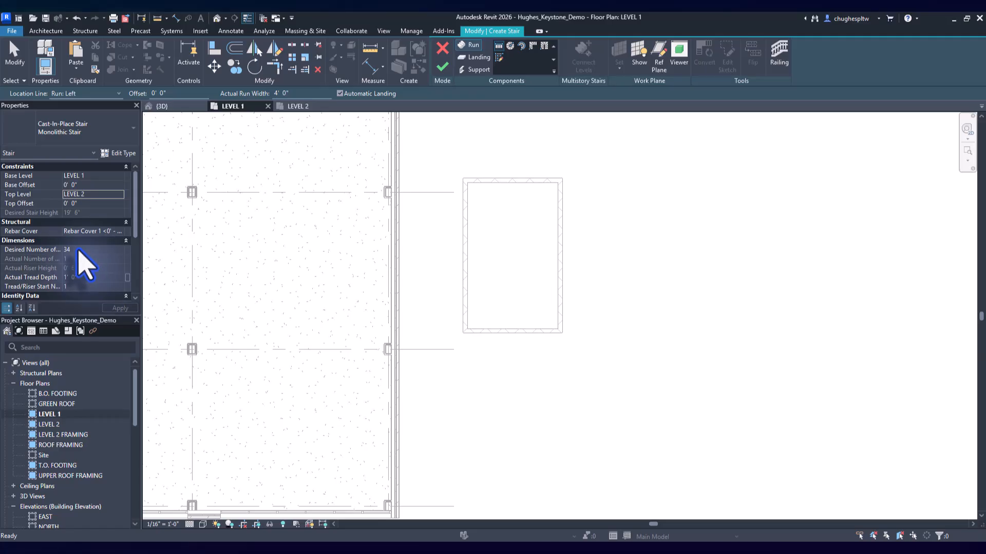
Step: Draw a 15'-0" straight run upward along the enclosure's left inner wall face, with location line Run: Left and 4'-0" run width
{"action": "left_click", "coordinate": [78, 93]}
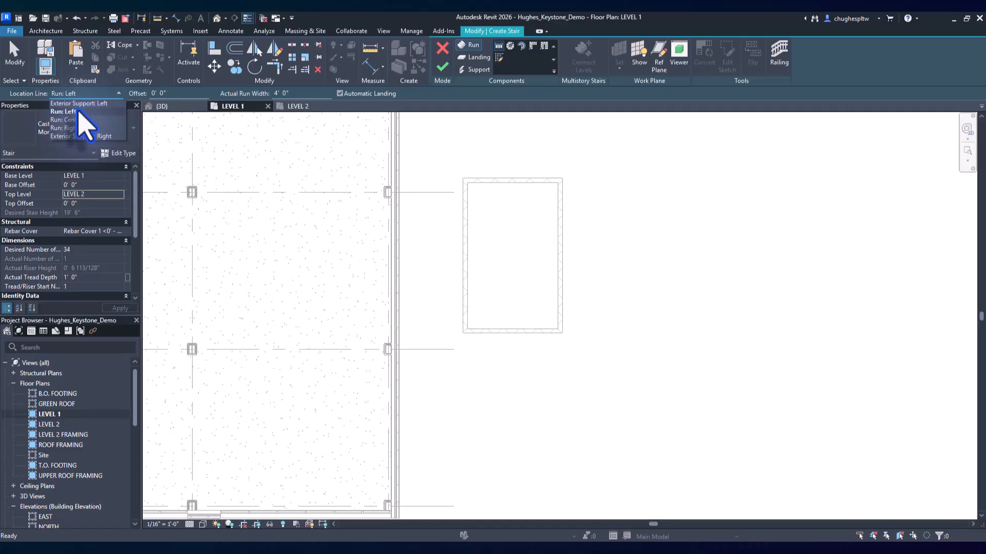
{"action": "left_click", "coordinate": [77, 111]}
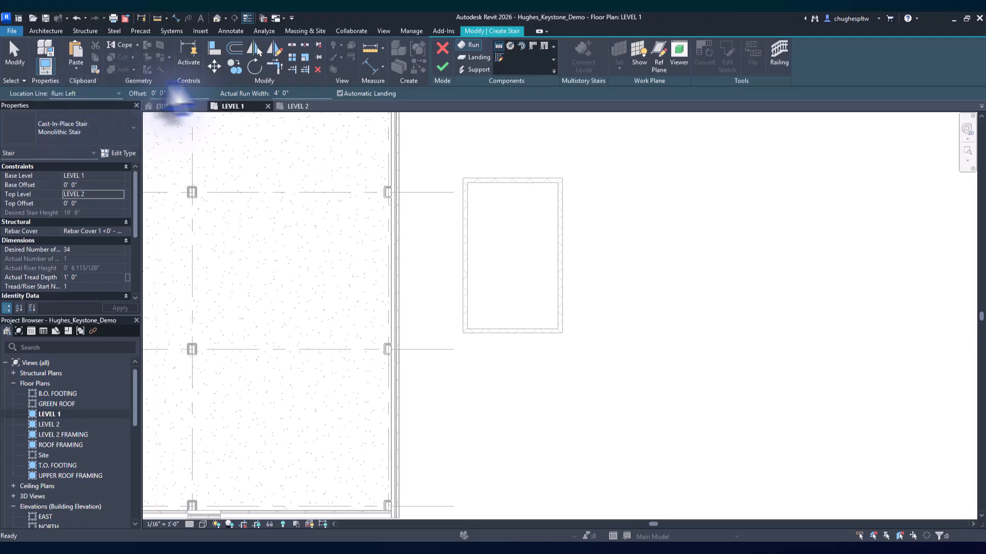
{"action": "left_click", "coordinate": [276, 94]}
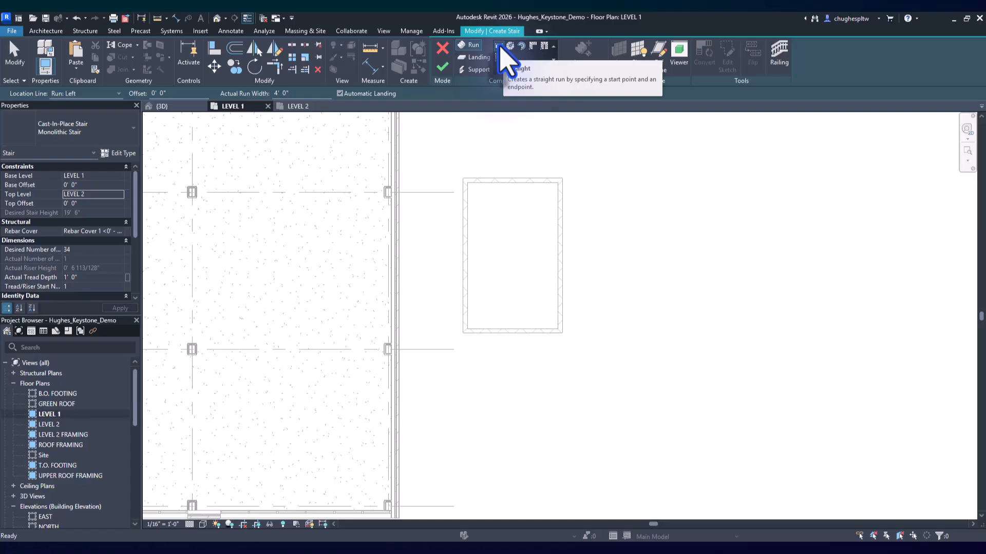
{"action": "scroll", "coordinate": [511, 253], "scroll_direction": "up", "scroll_amount": 4}
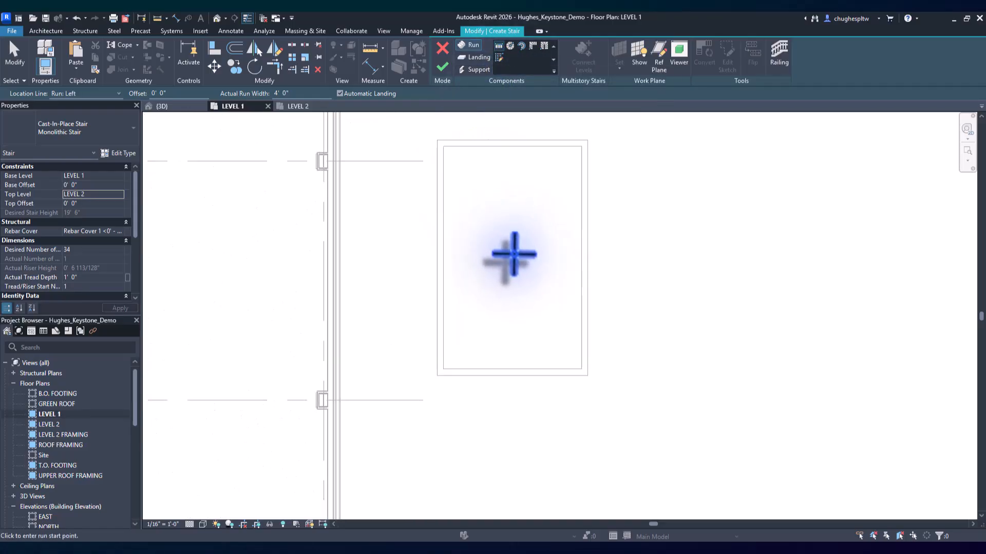
{"action": "middle_click_drag", "start_coordinate": [511, 229], "coordinate": [464, 288]}
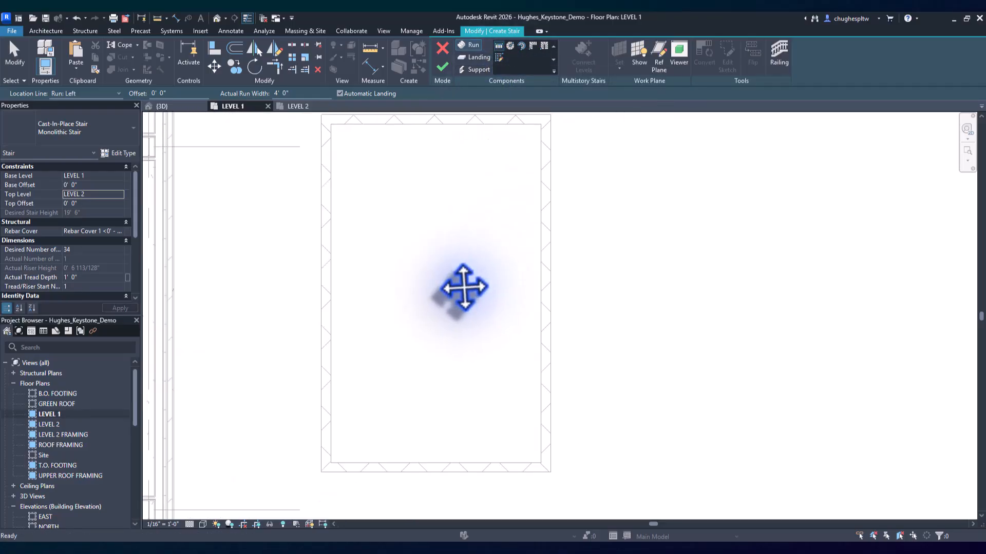
{"action": "left_click", "coordinate": [333, 463]}
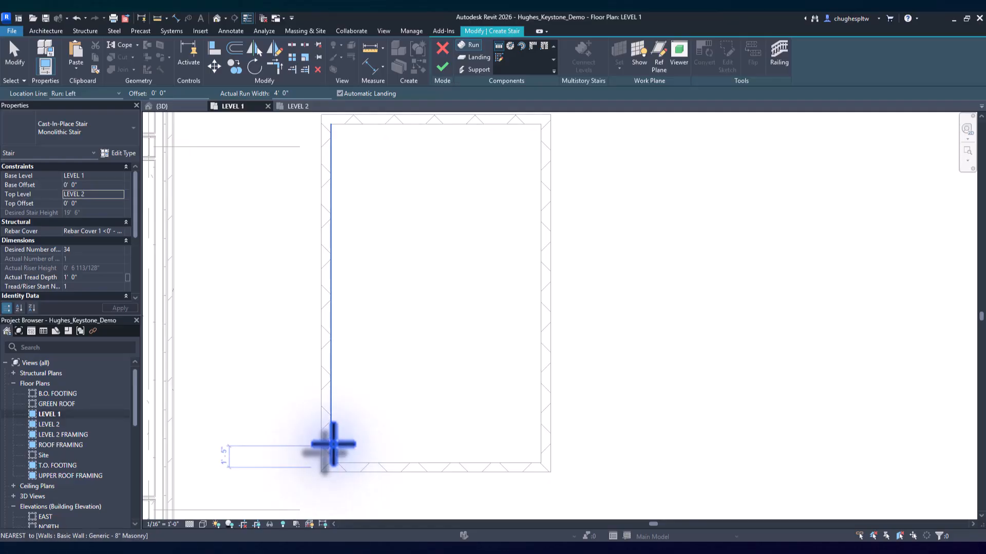
{"action": "left_click", "coordinate": [332, 378]}
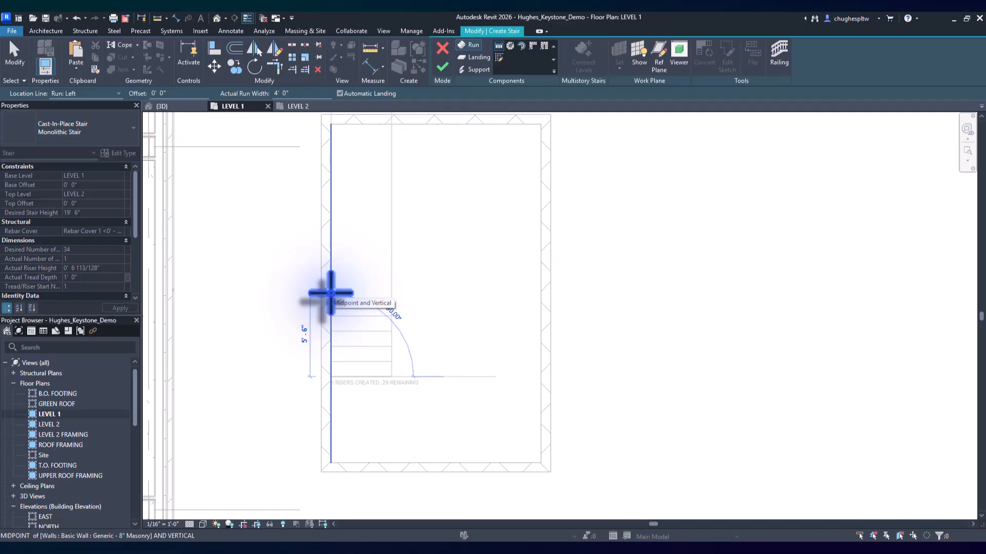
{"action": "left_click", "coordinate": [330, 150]}
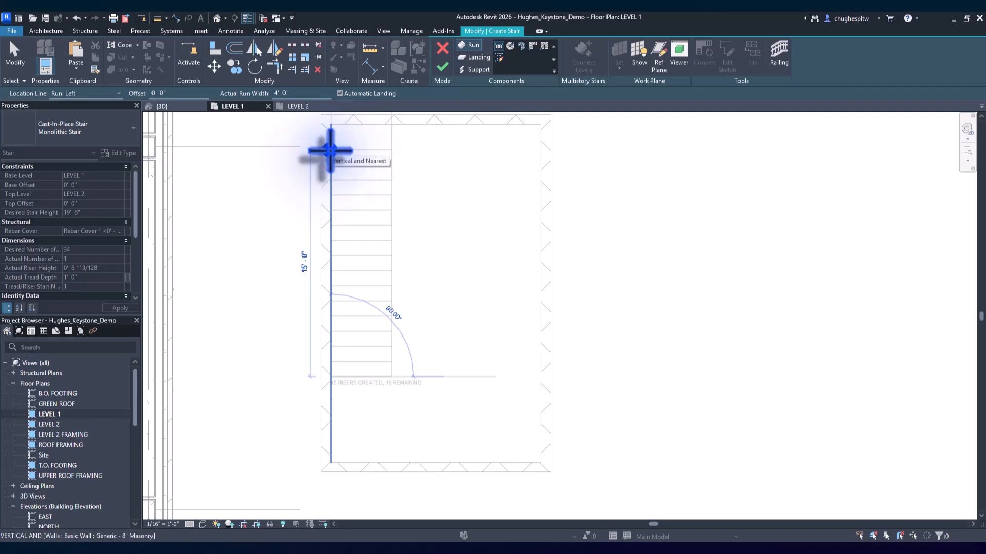
Step: Draw a second 15'-0" run back down, aligned with the first run's top and starting about 4'-6" from the enclosure's right wall
{"action": "scroll", "coordinate": [417, 293], "scroll_direction": "down", "scroll_amount": 2}
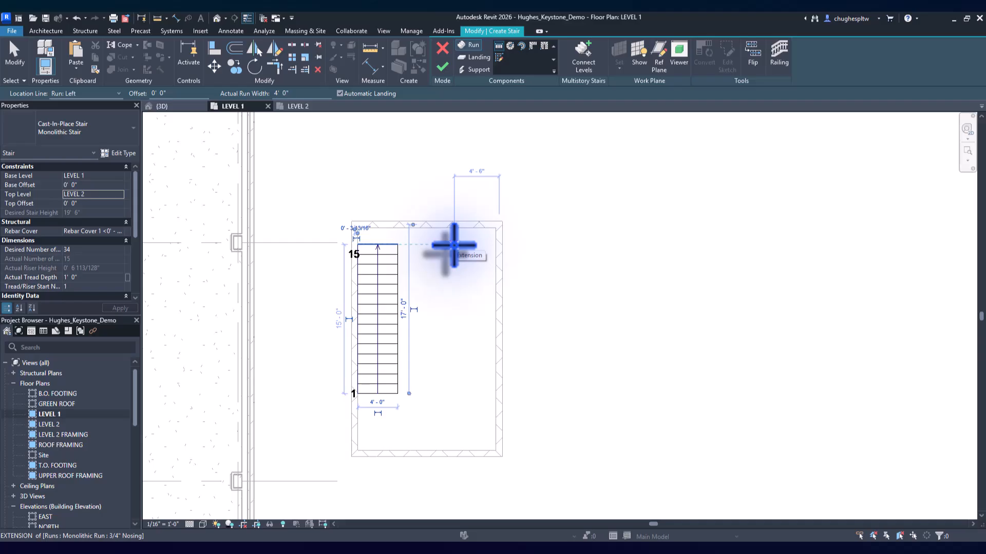
{"action": "left_click", "coordinate": [454, 245]}
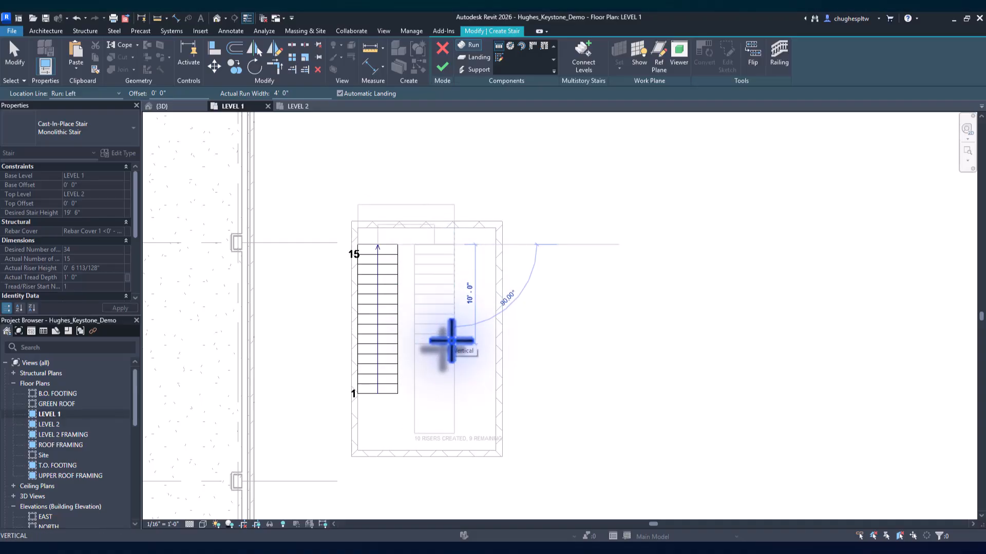
{"action": "left_click", "coordinate": [450, 394]}
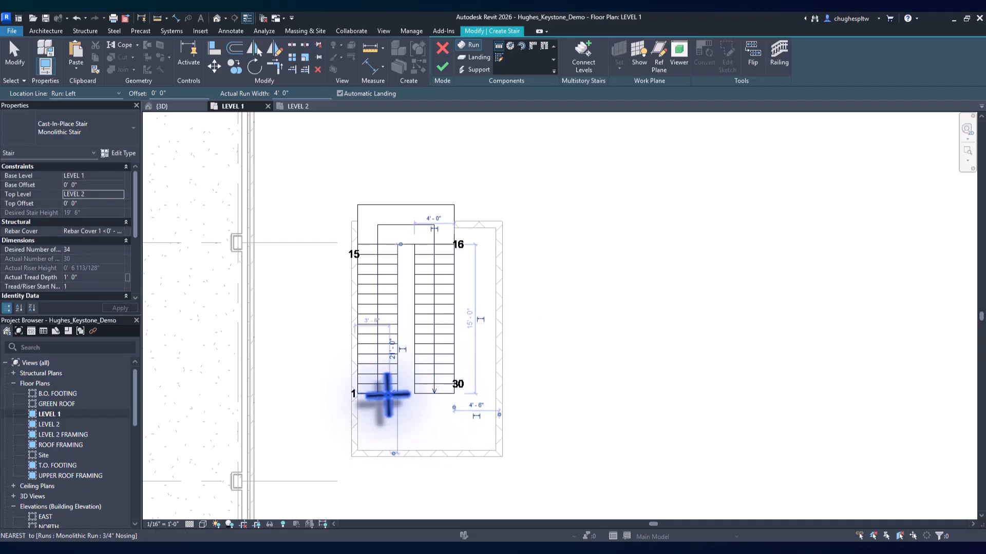
Step: Draw a third run about 4'-0" long upward from the first run's starting corner to use up the remaining risers
{"action": "left_click", "coordinate": [363, 395]}
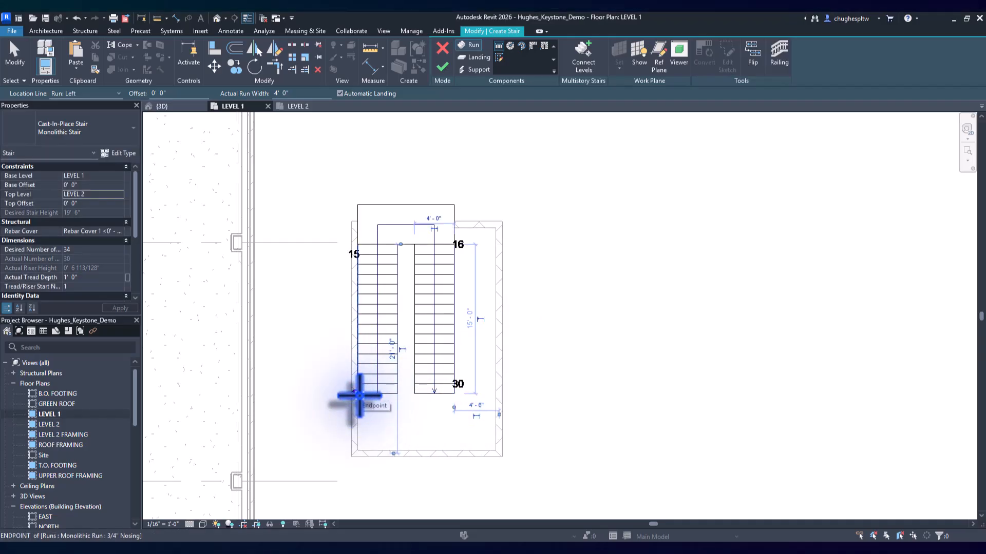
{"action": "left_click", "coordinate": [359, 396]}
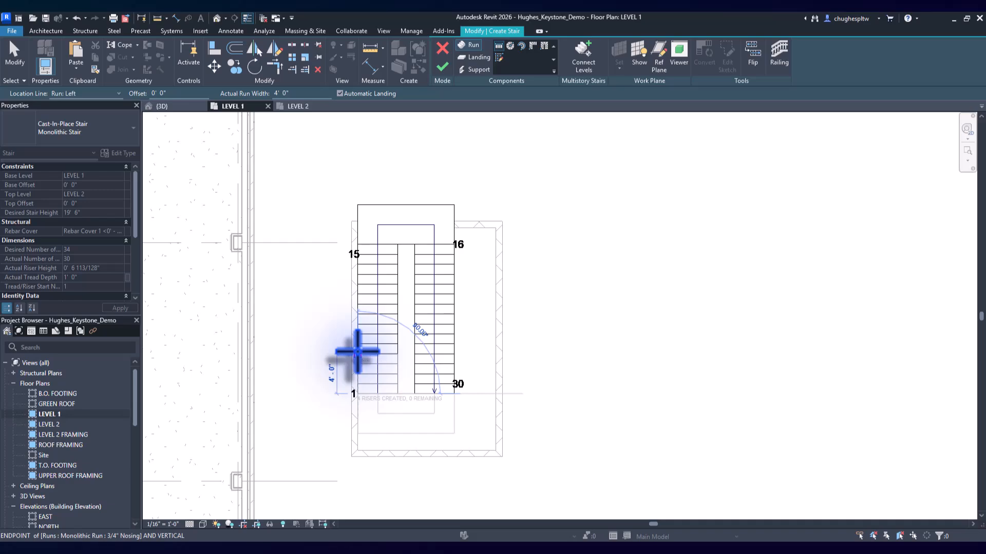
{"action": "left_click", "coordinate": [355, 352]}
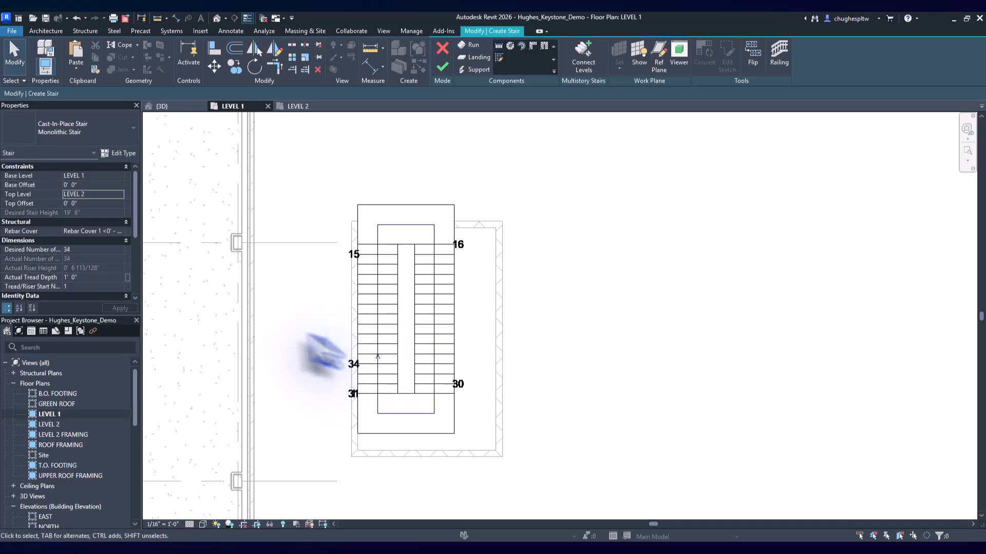
{"action": "scroll", "coordinate": [385, 415], "scroll_direction": "up", "scroll_amount": 3}
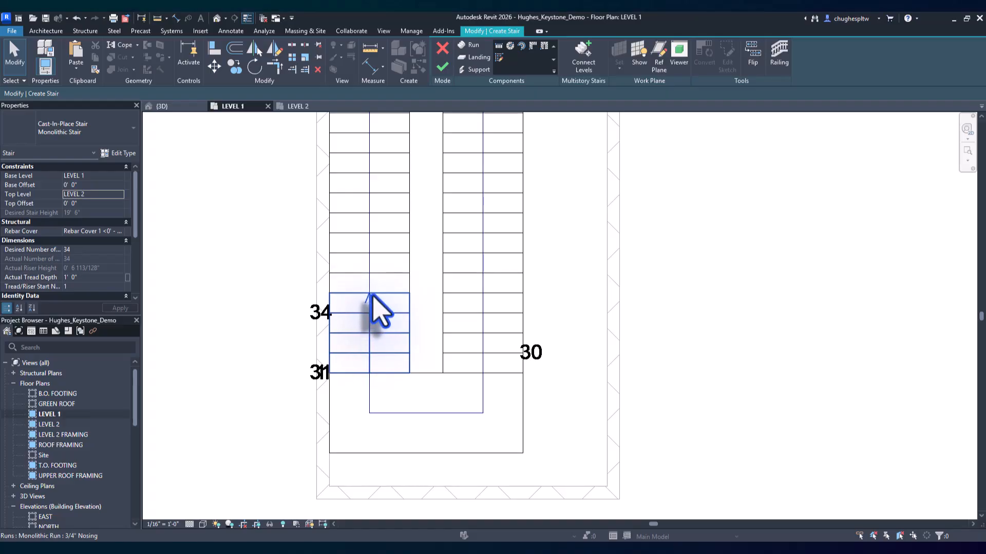
{"action": "scroll", "coordinate": [371, 296], "scroll_direction": "down", "scroll_amount": 3}
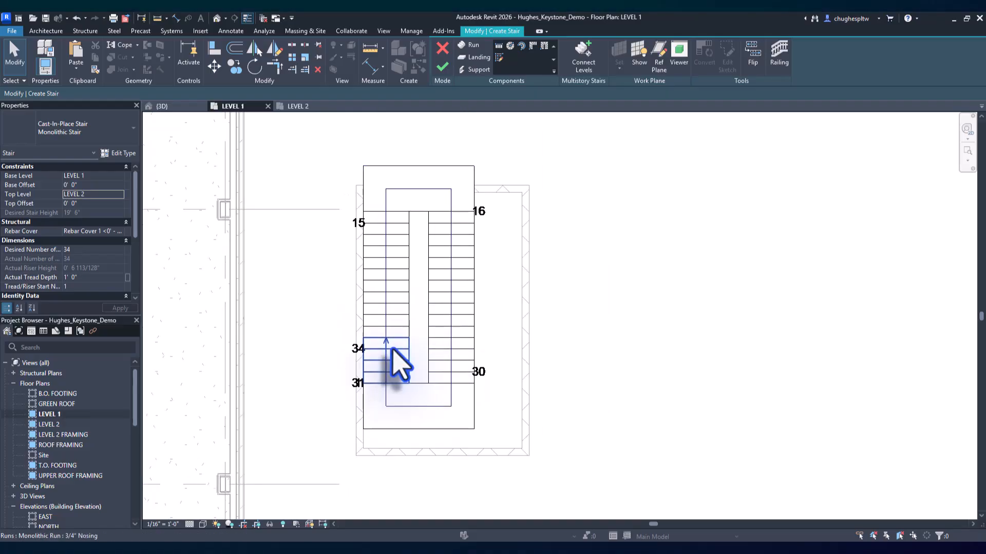
Step: Finish the stair and dismiss the overlapping-lines warning
{"action": "left_click", "coordinate": [441, 67]}
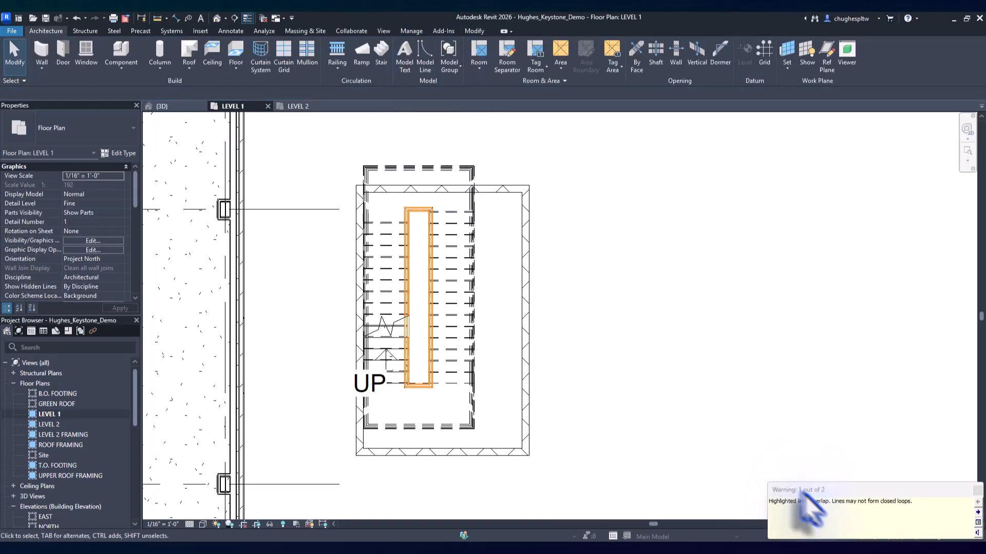
{"action": "left_click", "coordinate": [400, 301]}
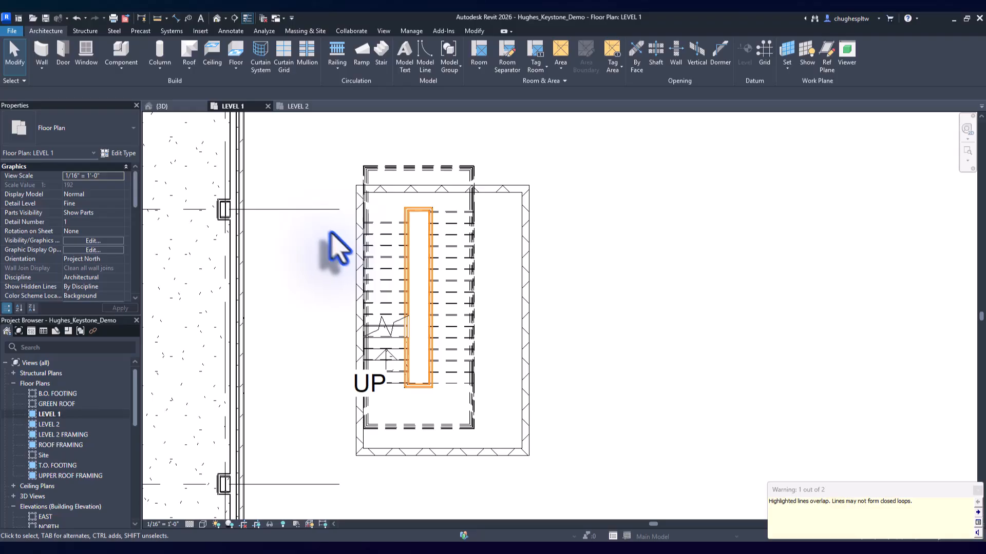
{"action": "left_click", "coordinate": [973, 487]}
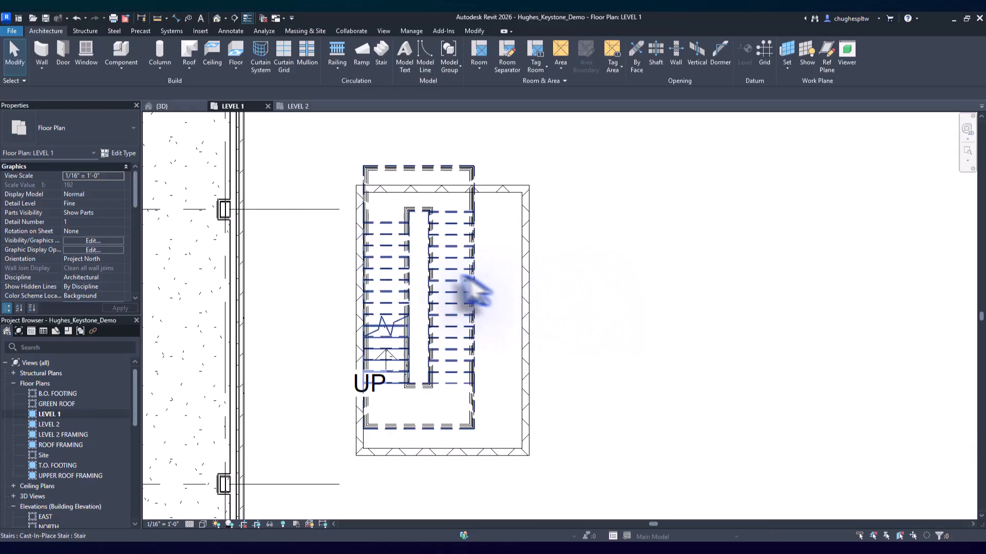
Step: Move the enclosure's upper wall beyond the stair and align its inner face with the upper landing's outer edge
{"action": "left_click", "coordinate": [490, 187]}
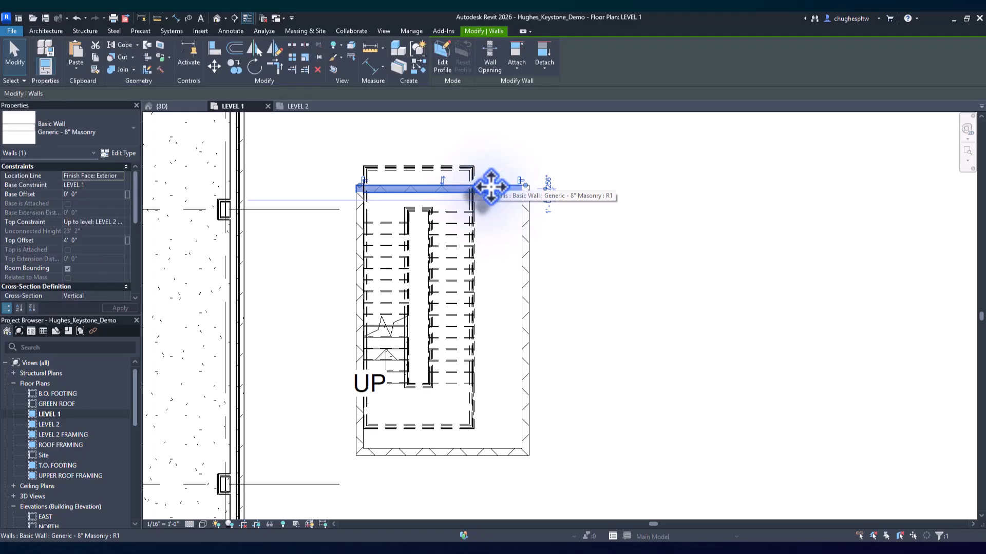
{"action": "left_click_drag", "start_coordinate": [490, 186], "coordinate": [489, 149]}
{"action": "left_click", "coordinate": [599, 220]}
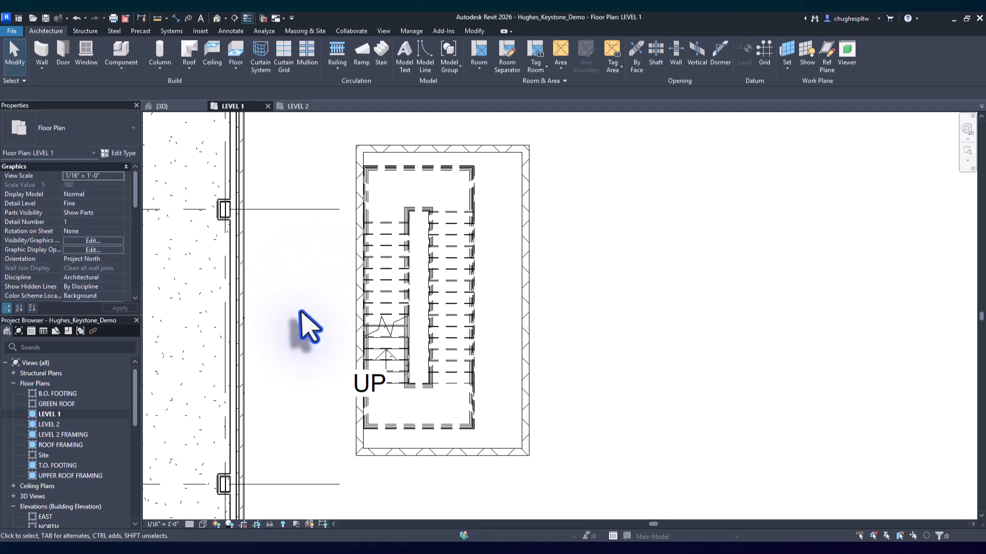
{"action": "middle_click_drag", "start_coordinate": [329, 336], "coordinate": [343, 329]}
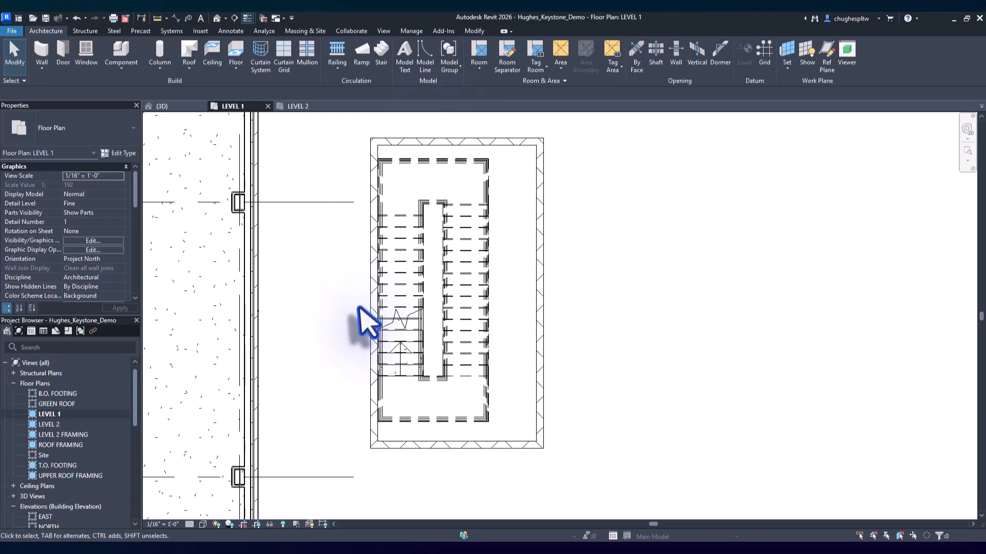
{"action": "left_click", "coordinate": [421, 142]}
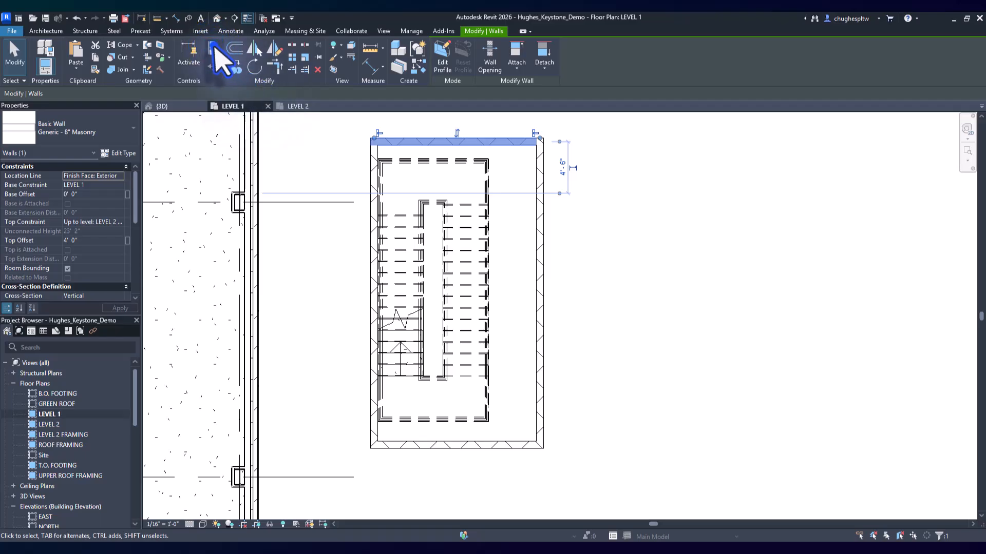
{"action": "left_click", "coordinate": [215, 49]}
{"action": "scroll", "coordinate": [425, 159], "scroll_direction": "up", "scroll_amount": 6}
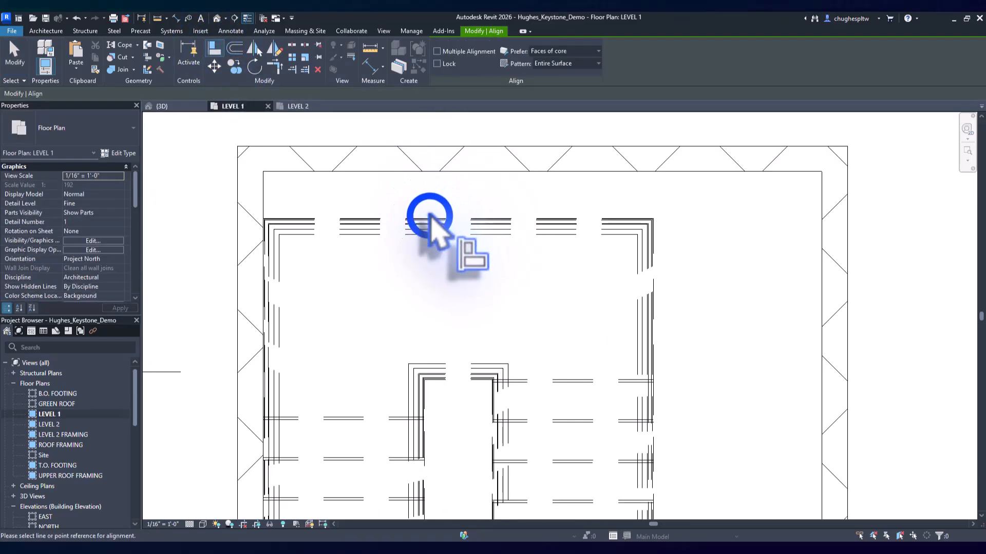
{"action": "left_click", "coordinate": [430, 218]}
{"action": "left_click", "coordinate": [429, 172]}
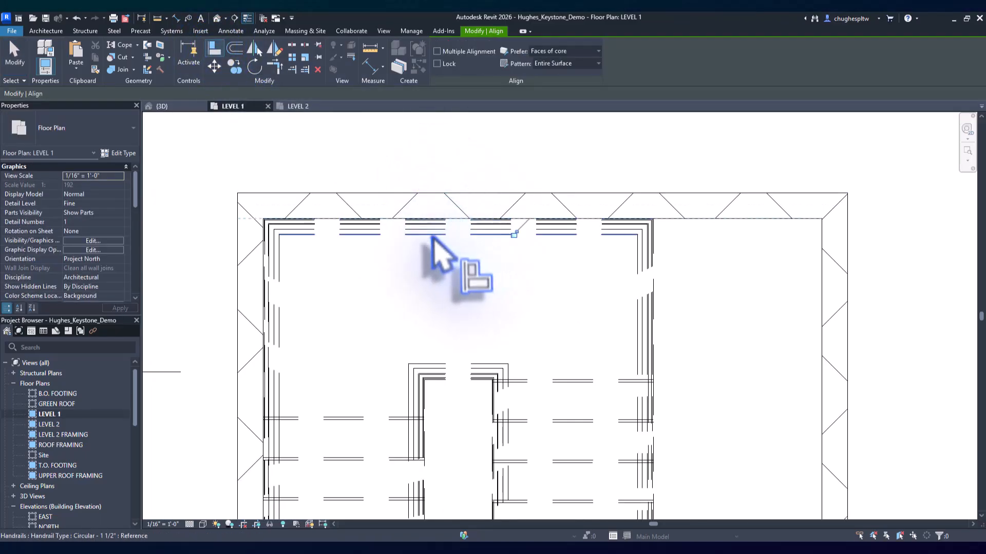
{"action": "scroll", "coordinate": [430, 226], "scroll_direction": "down", "scroll_amount": 4}
{"action": "scroll", "coordinate": [567, 347], "scroll_direction": "up", "scroll_amount": 2}
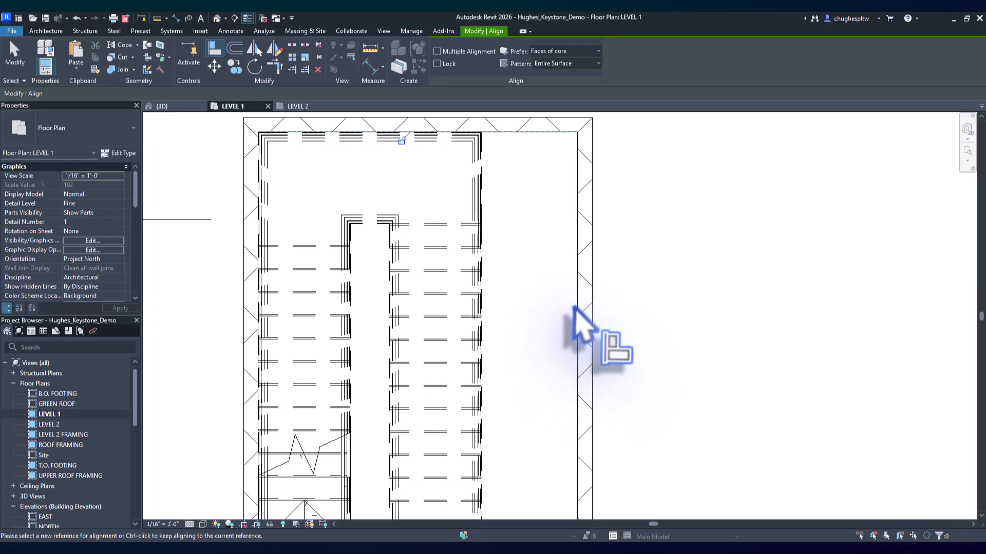
Step: Align the inner faces of the enclosure's right and lower walls with the stair's outer edges and leave the Align command
{"action": "left_click", "coordinate": [482, 297]}
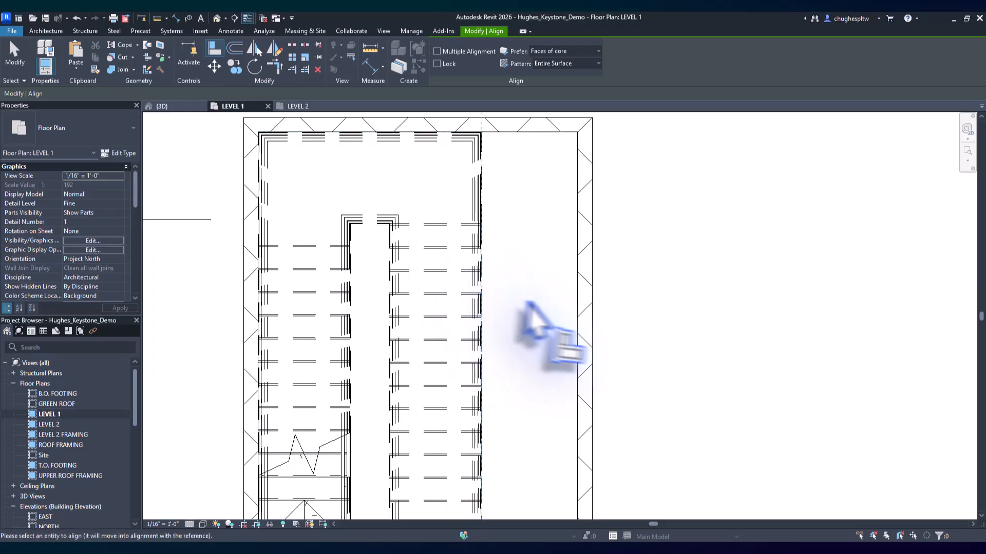
{"action": "left_click", "coordinate": [573, 307]}
{"action": "middle_click_drag", "start_coordinate": [537, 359], "coordinate": [666, 205]}
{"action": "middle_click_drag", "start_coordinate": [483, 515], "coordinate": [465, 425]}
{"action": "left_click", "coordinate": [533, 276]}
{"action": "left_click", "coordinate": [533, 312]}
{"action": "scroll", "coordinate": [435, 420], "scroll_direction": "down", "scroll_amount": 3}
{"action": "right_click", "coordinate": [366, 249]}
{"action": "left_click", "coordinate": [390, 267]}
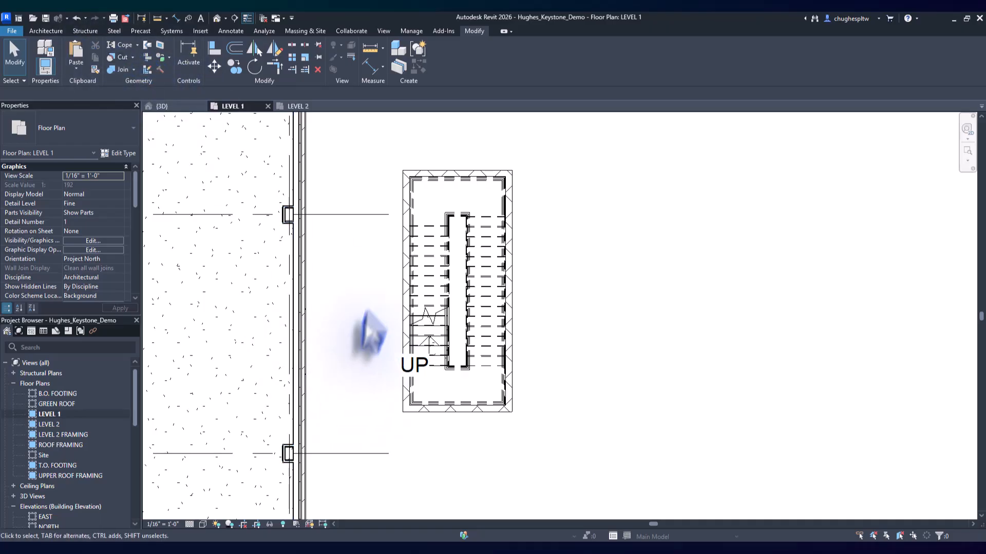
Step: Delete the enclosure's left wall and move the stair with the remaining walls from its lower-left corner onto the building's exterior wall face
{"action": "left_click", "coordinate": [403, 282]}
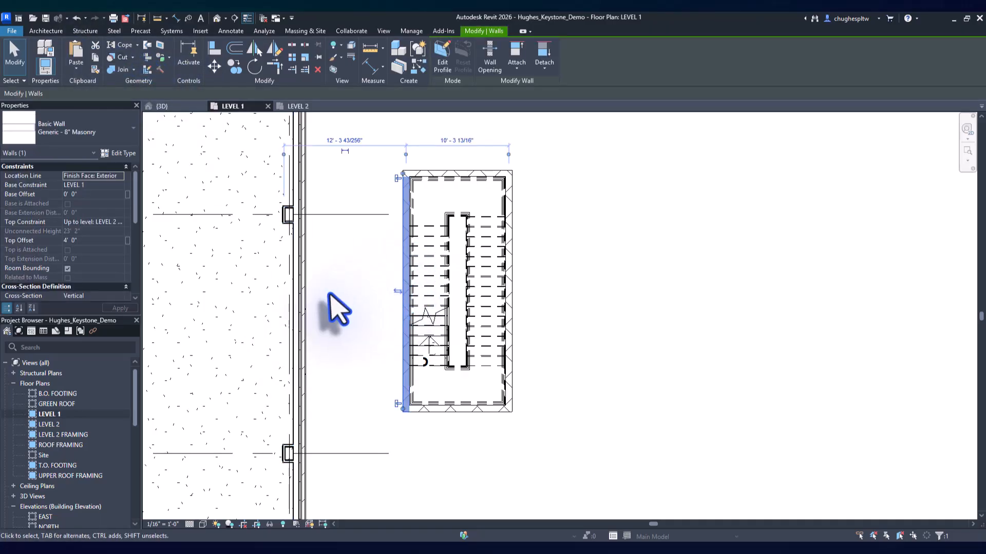
{"action": "key", "text": "Delete"}
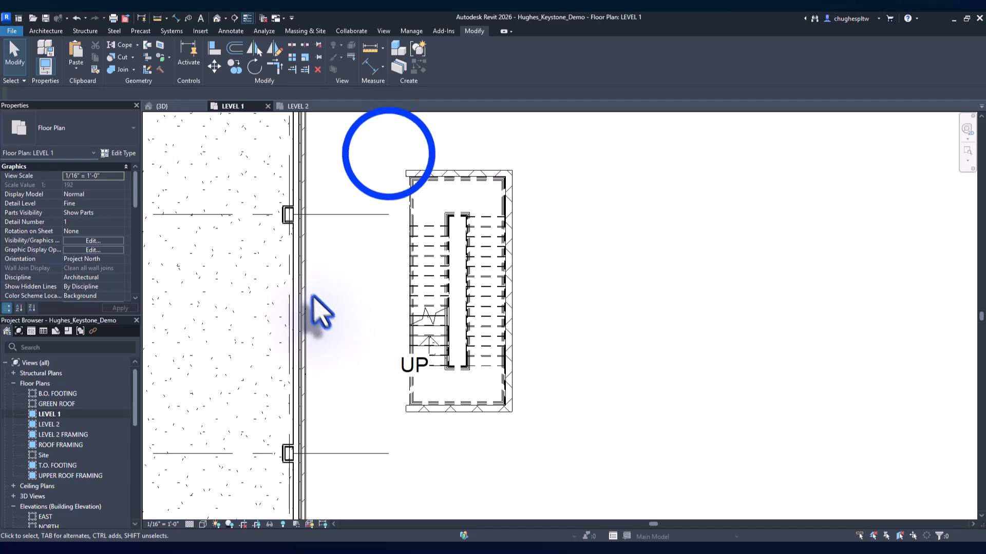
{"action": "left_click_drag", "start_coordinate": [389, 153], "coordinate": [553, 447]}
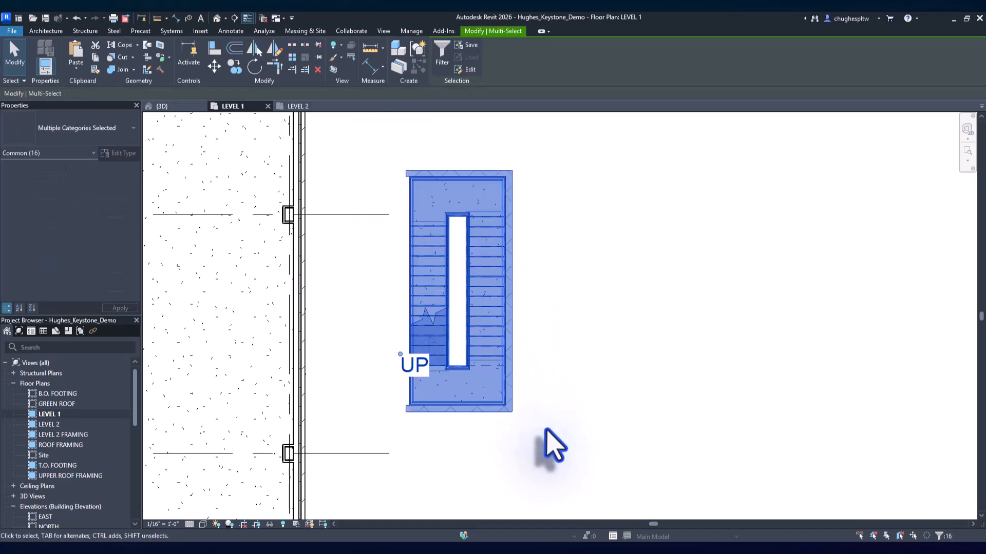
{"action": "left_click", "coordinate": [215, 65]}
{"action": "scroll", "coordinate": [411, 441], "scroll_direction": "up", "scroll_amount": 4}
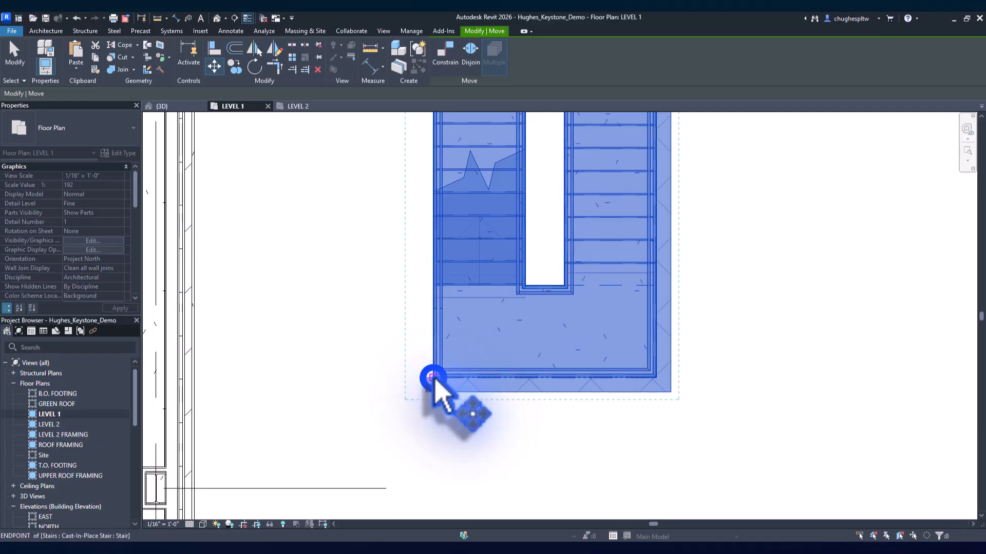
{"action": "left_click", "coordinate": [433, 378]}
{"action": "middle_click_drag", "start_coordinate": [296, 408], "coordinate": [517, 334]}
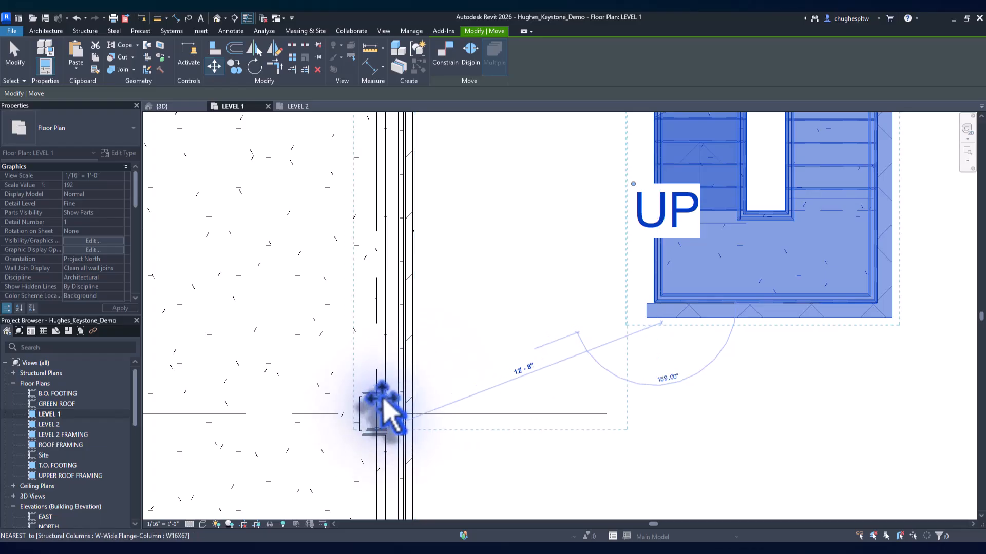
{"action": "left_click", "coordinate": [418, 369]}
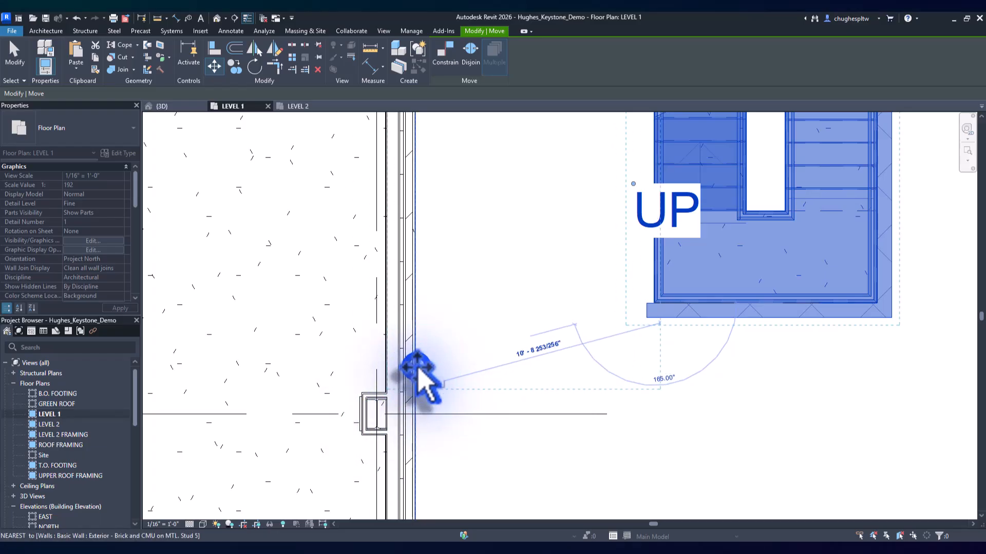
{"action": "scroll", "coordinate": [442, 380], "scroll_direction": "down", "scroll_amount": 2}
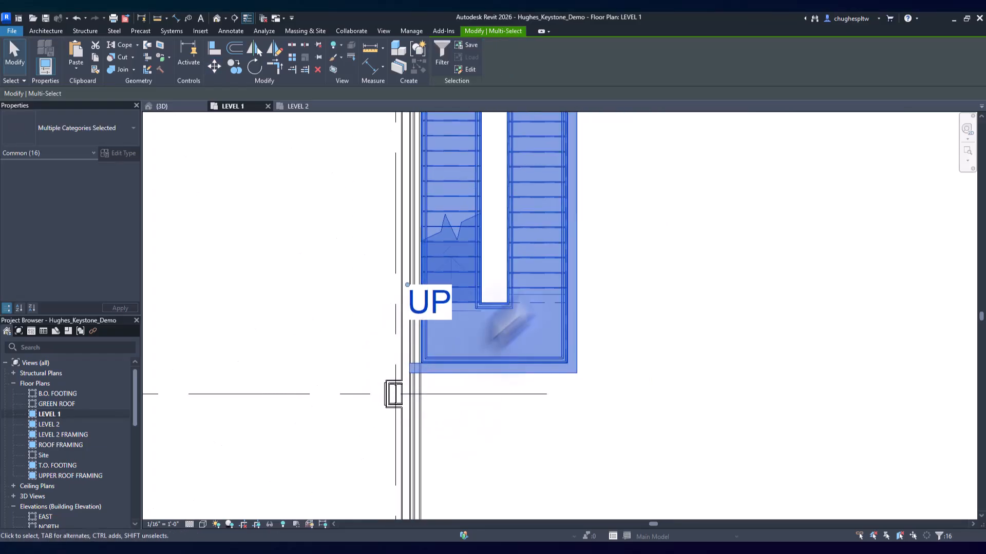
{"action": "middle_click_drag", "start_coordinate": [605, 235], "coordinate": [524, 333]}
{"action": "scroll", "coordinate": [523, 334], "scroll_direction": "down", "scroll_amount": 1}
{"action": "left_click", "coordinate": [554, 279]}
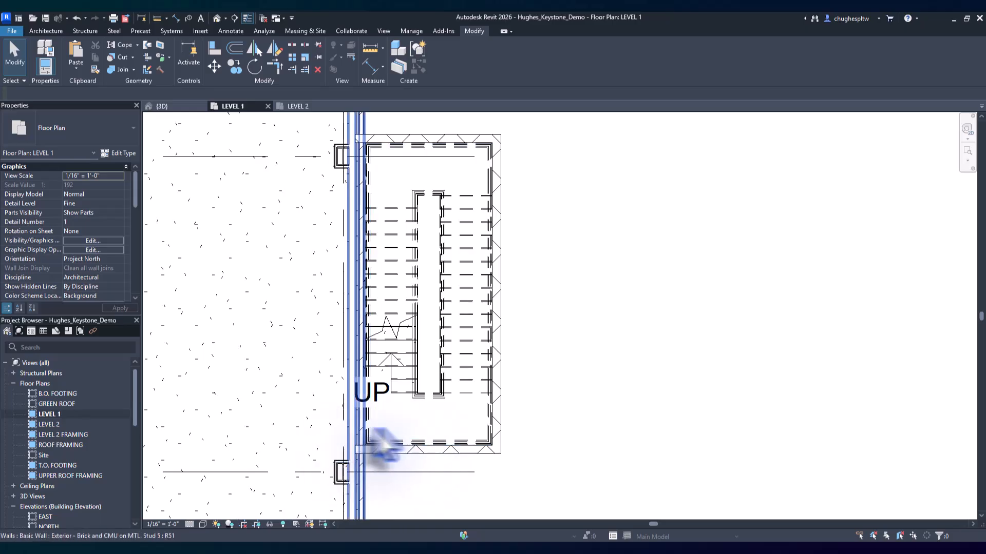
Step: Place a Door-Passage-Single-Two_Lite_Narrow 36" x 84" door in the building's exterior wall at the stair's lower landing
{"action": "left_click", "coordinate": [51, 31]}
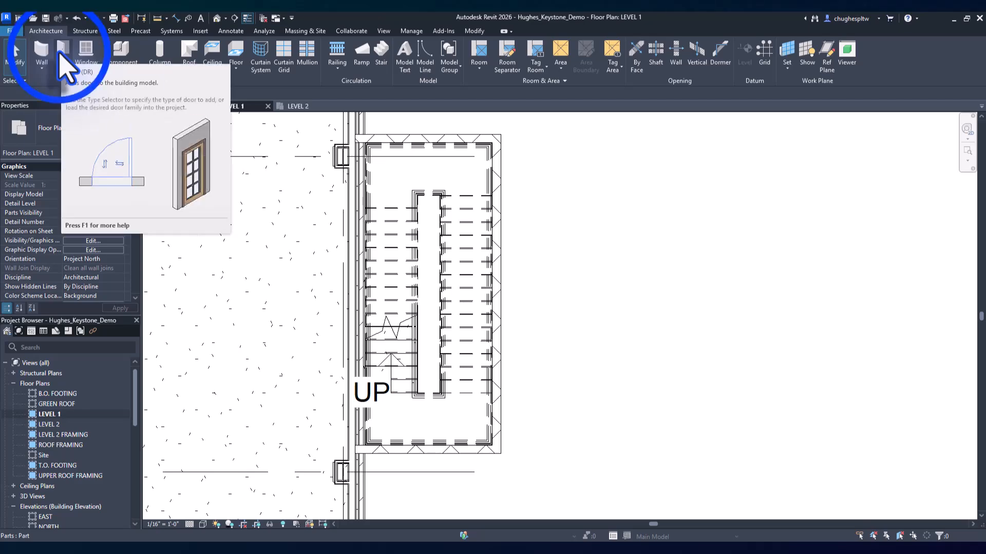
{"action": "left_click", "coordinate": [59, 50]}
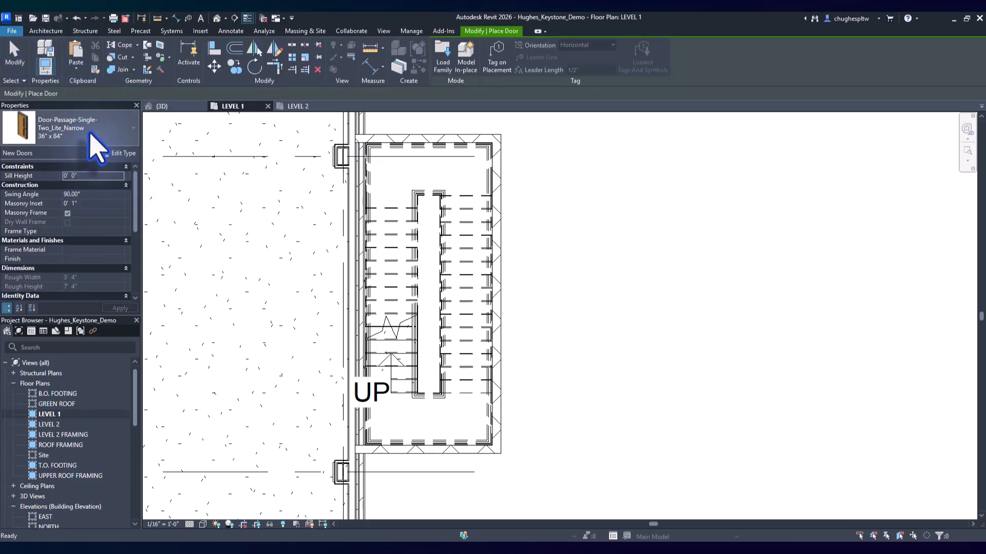
{"action": "scroll", "coordinate": [328, 305], "scroll_direction": "up", "scroll_amount": 5}
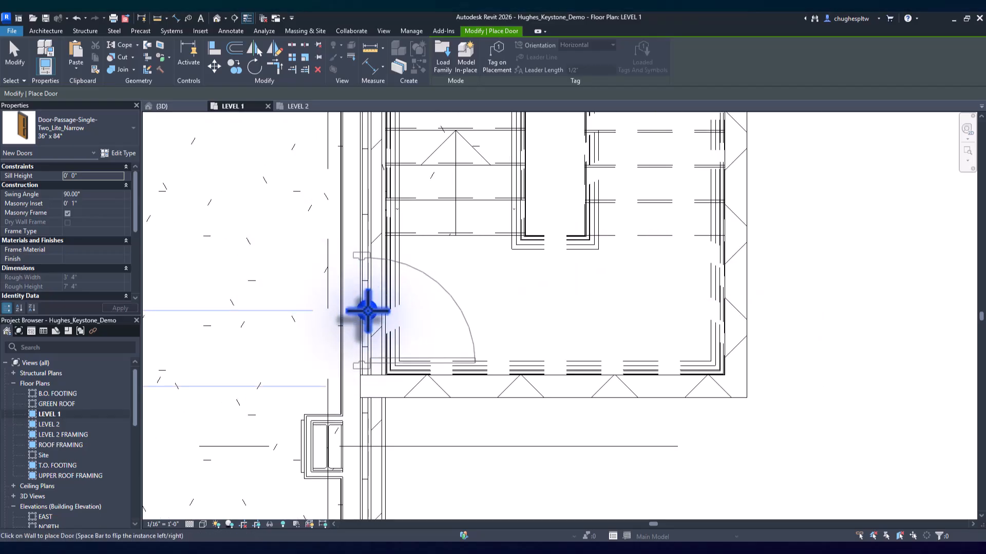
{"action": "left_click", "coordinate": [370, 310]}
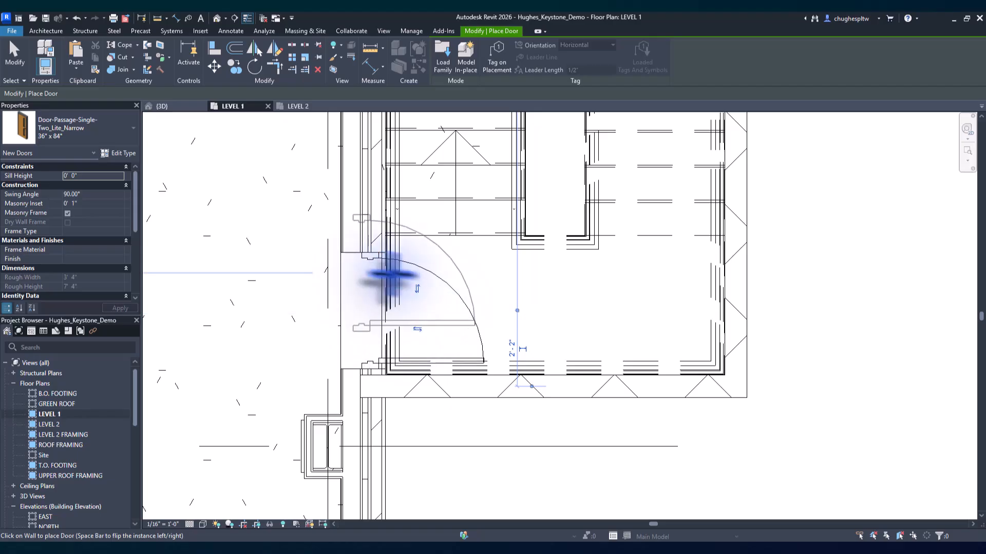
{"action": "scroll", "coordinate": [400, 396], "scroll_direction": "down", "scroll_amount": 2}
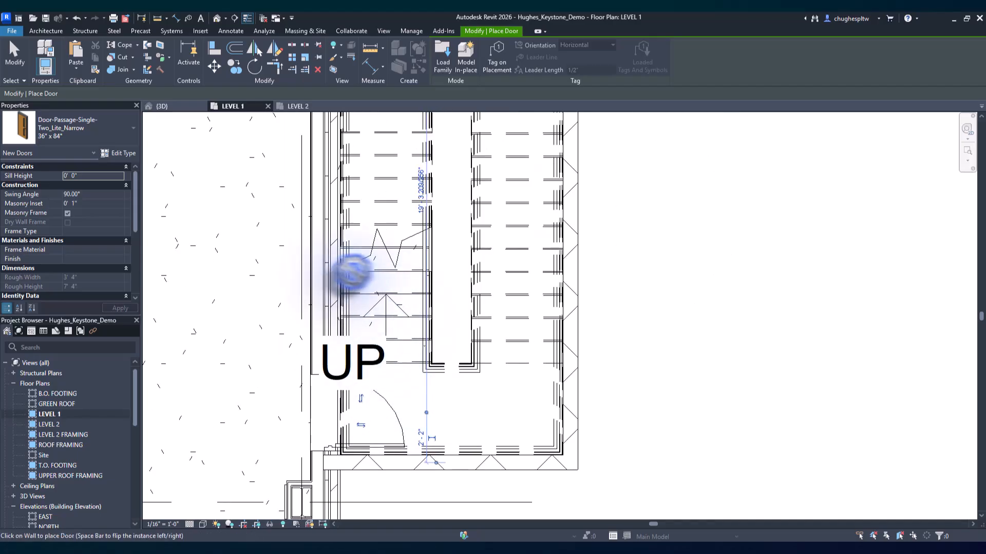
Step: Place a second door of the same type in the exterior wall beside the stair run, flip its hinge side, and end door placement
{"action": "left_click", "coordinate": [332, 250]}
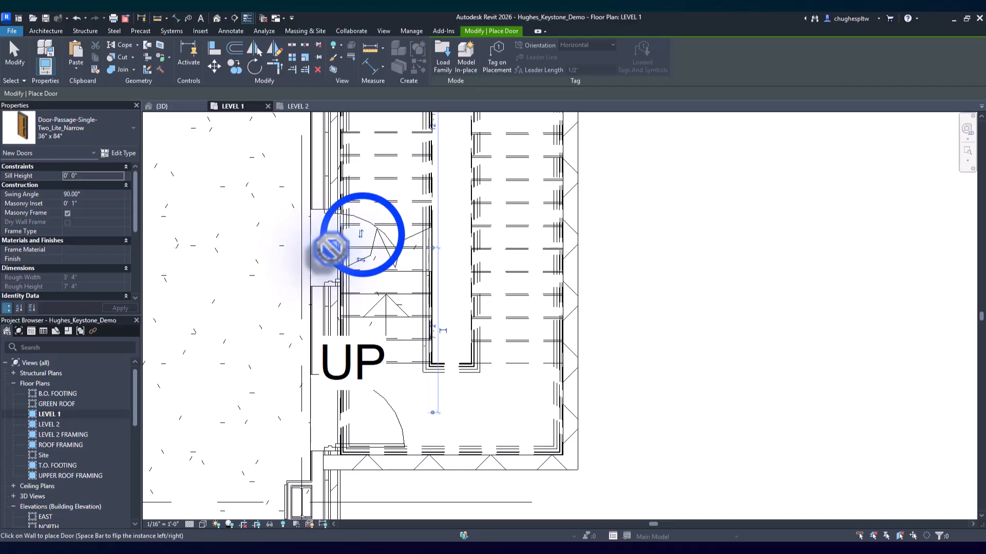
{"action": "left_click", "coordinate": [362, 235]}
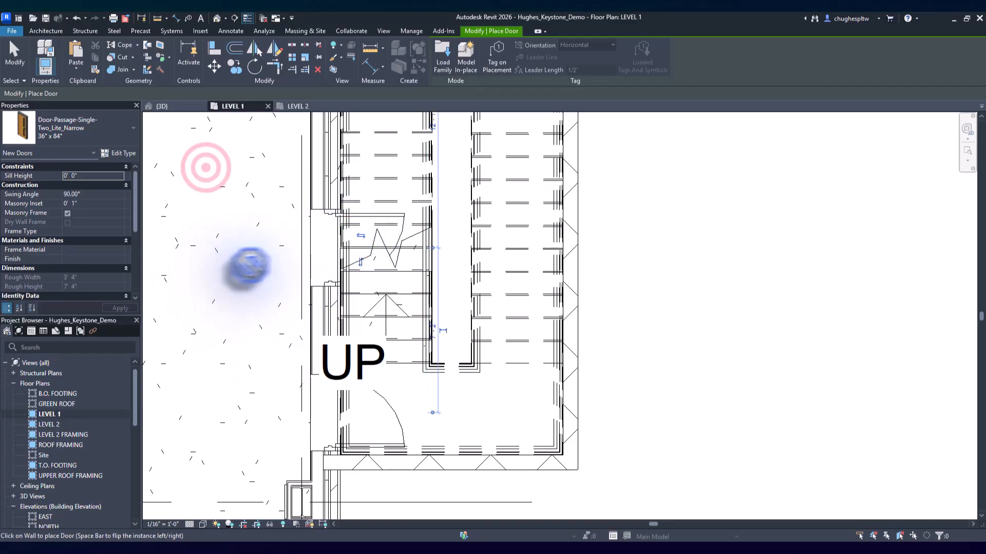
{"action": "right_click", "coordinate": [206, 169]}
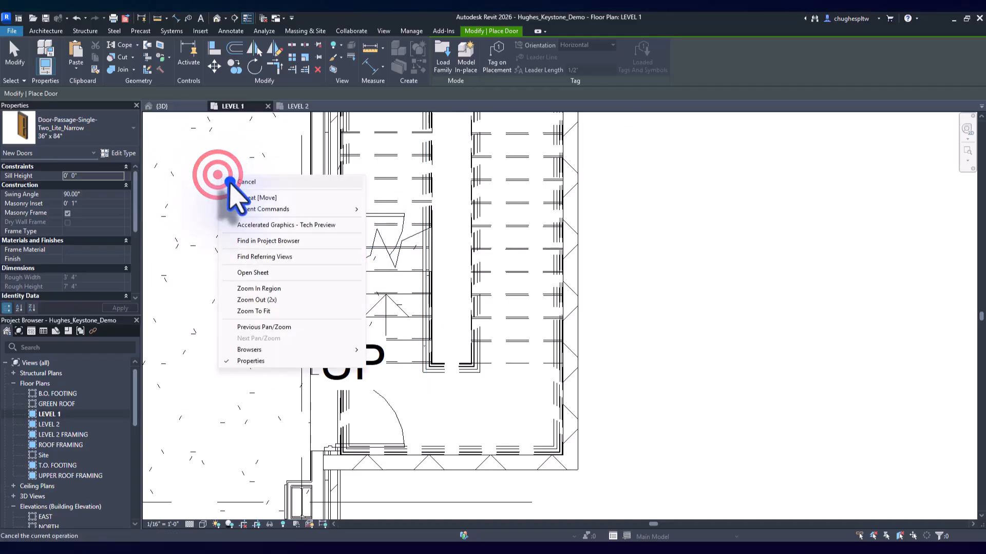
{"action": "left_click", "coordinate": [224, 181]}
{"action": "scroll", "coordinate": [376, 306], "scroll_direction": "down", "scroll_amount": 4}
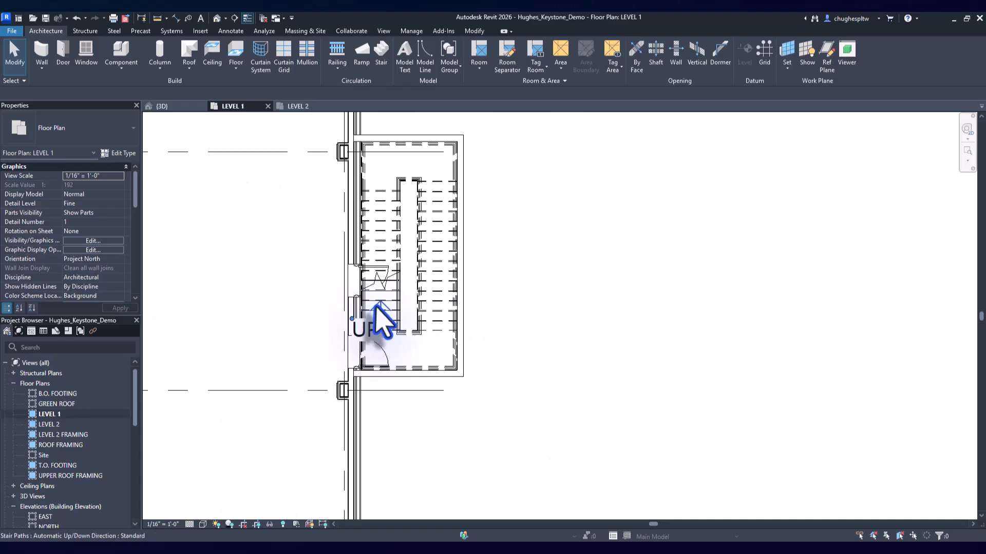
Step: Switch to the 3D view facing the stair enclosure and temporarily hide the enclosure's long outer wall and its near side wall
{"action": "left_click", "coordinate": [171, 106]}
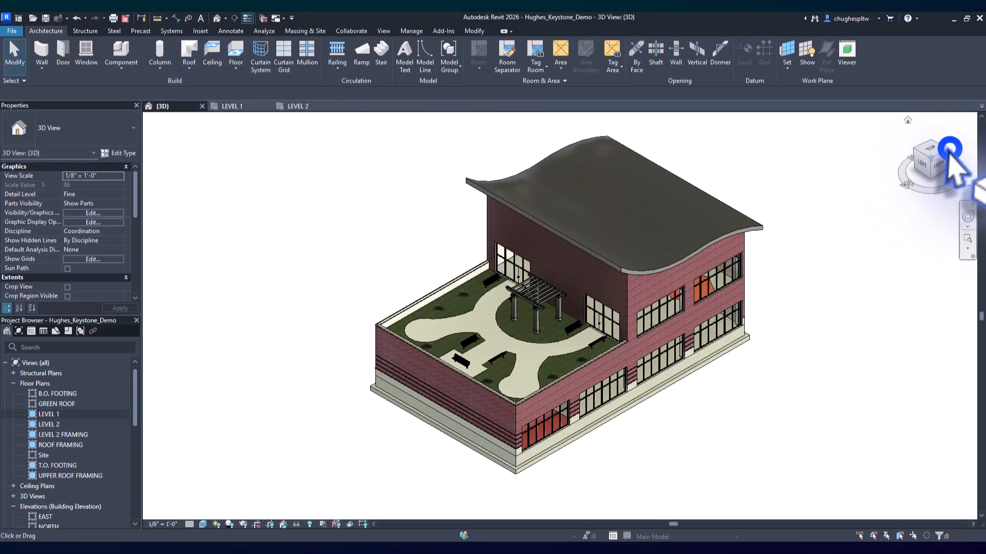
{"action": "left_click", "coordinate": [950, 150]}
{"action": "middle_click_drag", "start_coordinate": [671, 330], "coordinate": [421, 311]}
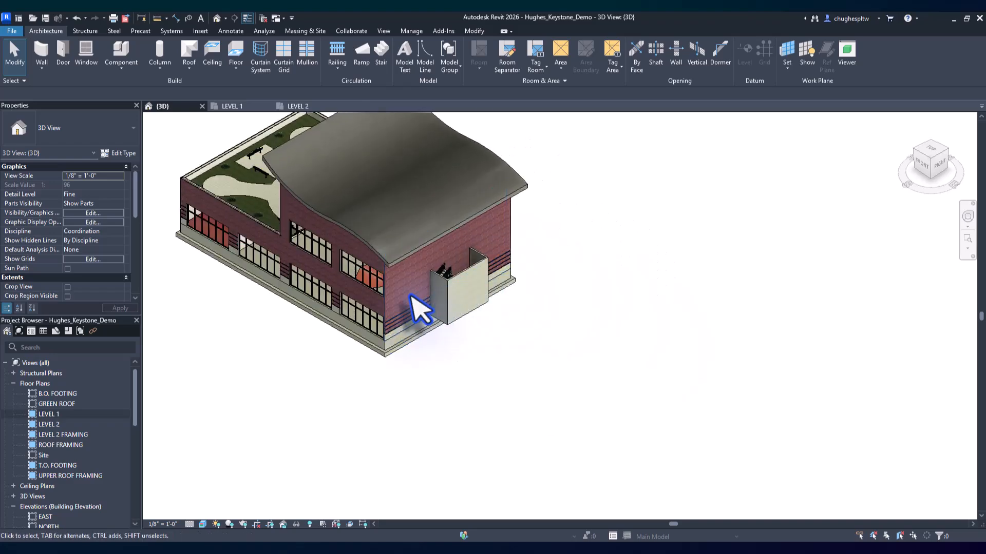
{"action": "scroll", "coordinate": [433, 291], "scroll_direction": "up", "scroll_amount": 5}
{"action": "left_click", "coordinate": [504, 248]}
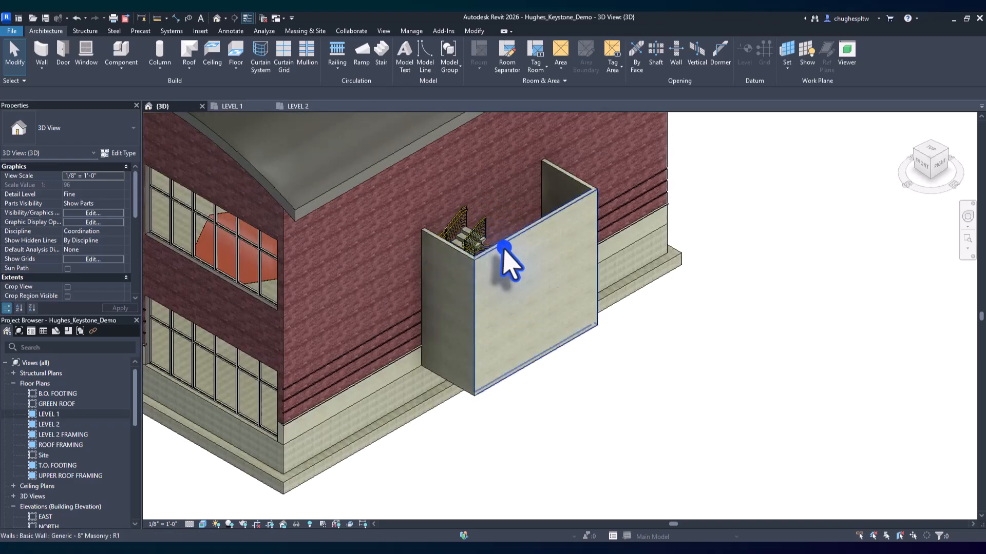
{"action": "left_click", "coordinate": [299, 523]}
{"action": "left_click", "coordinate": [309, 502]}
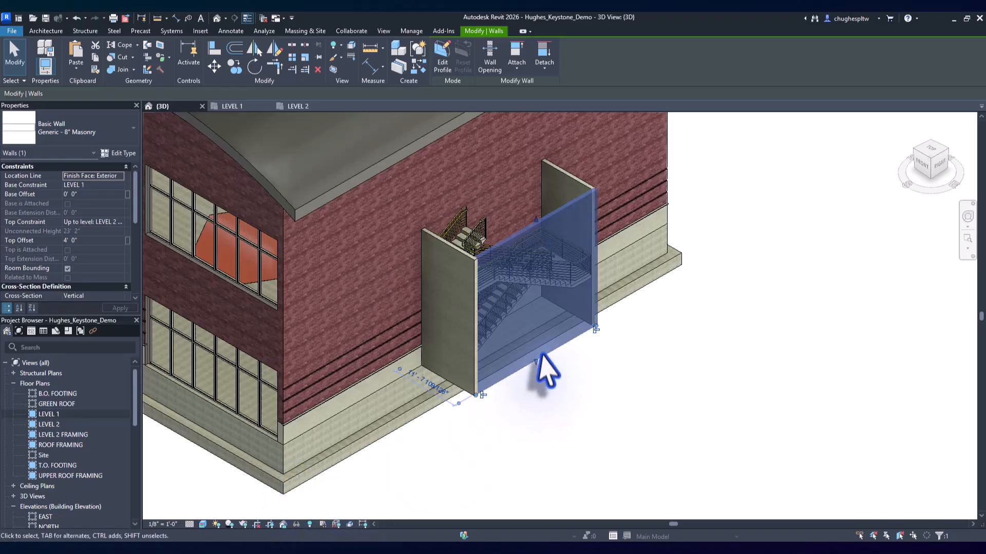
{"action": "left_click", "coordinate": [467, 257]}
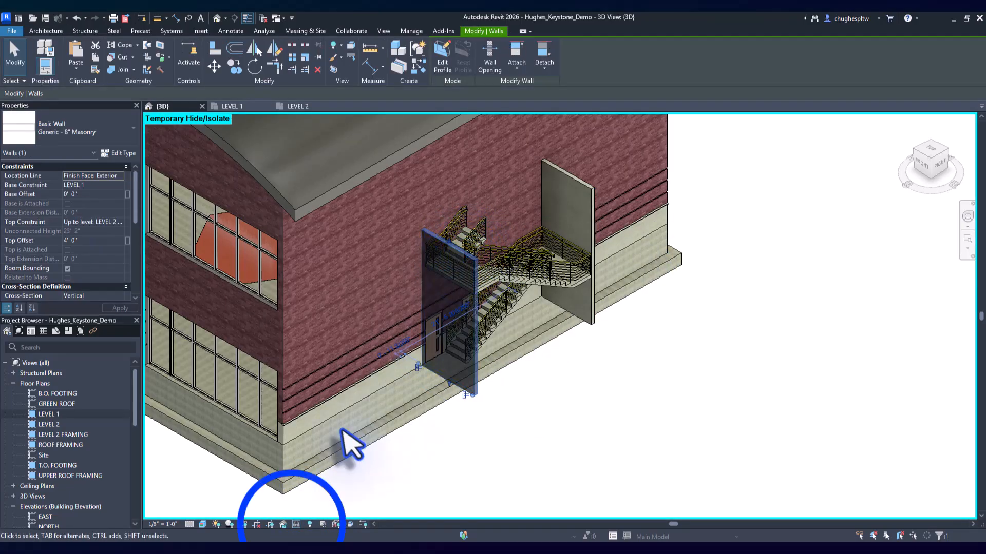
{"action": "left_click", "coordinate": [292, 524]}
{"action": "left_click", "coordinate": [303, 499]}
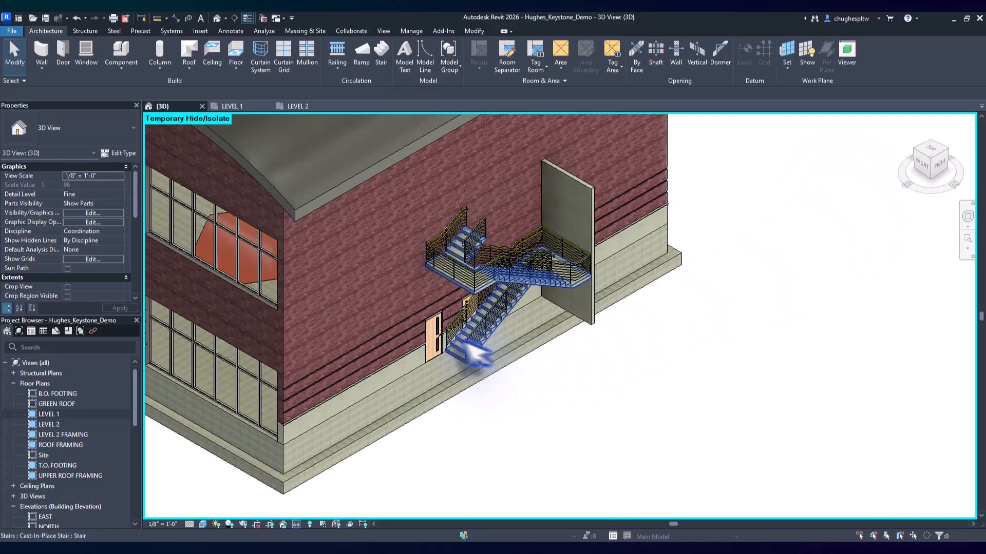
Step: Set the level of the door beside the stair run to LEVEL 2
{"action": "scroll", "coordinate": [439, 357], "scroll_direction": "up", "scroll_amount": 3}
{"action": "scroll", "coordinate": [439, 356], "scroll_direction": "up", "scroll_amount": 3}
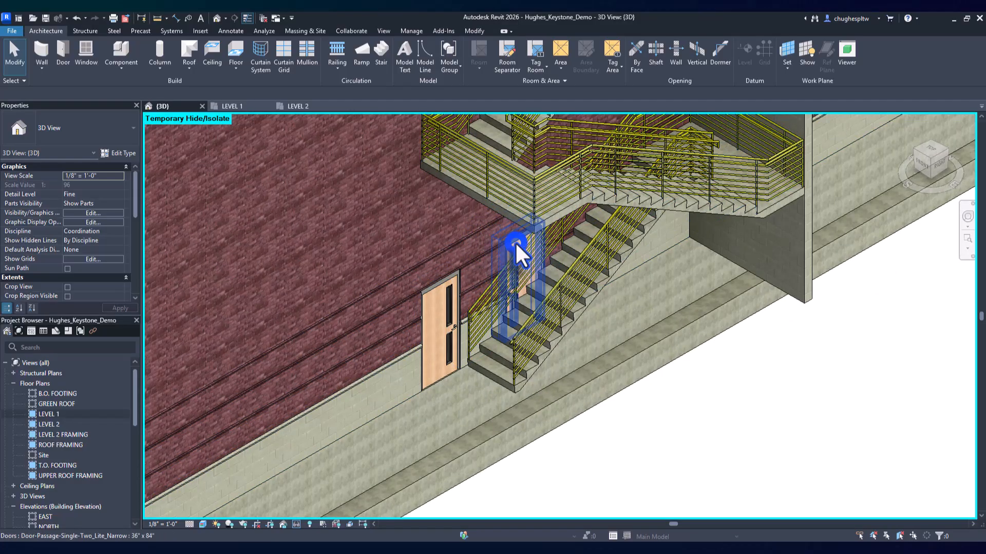
{"action": "left_click", "coordinate": [515, 245]}
{"action": "middle_click_drag", "start_coordinate": [515, 245], "coordinate": [405, 335]}
{"action": "scroll", "coordinate": [406, 335], "scroll_direction": "down", "scroll_amount": 2}
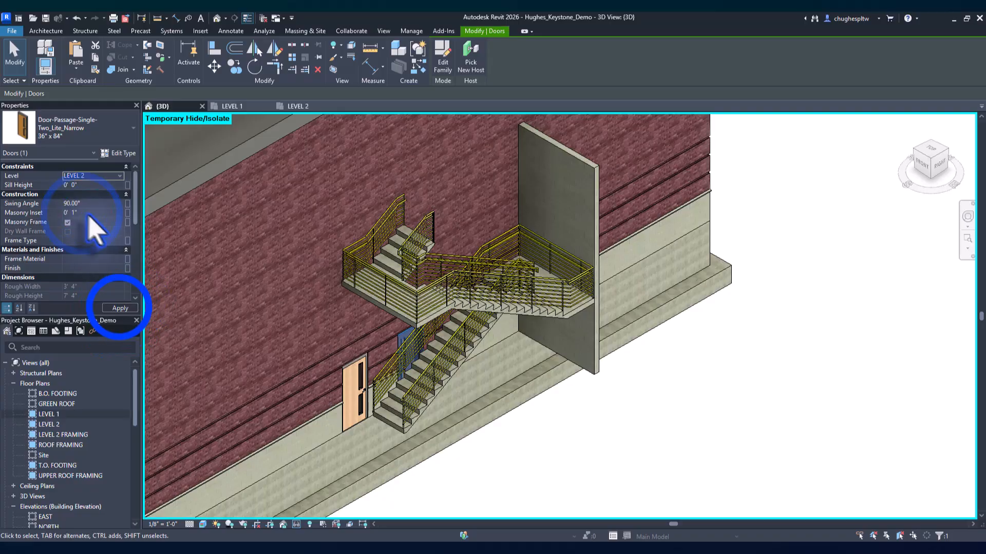
{"action": "left_click", "coordinate": [120, 308]}
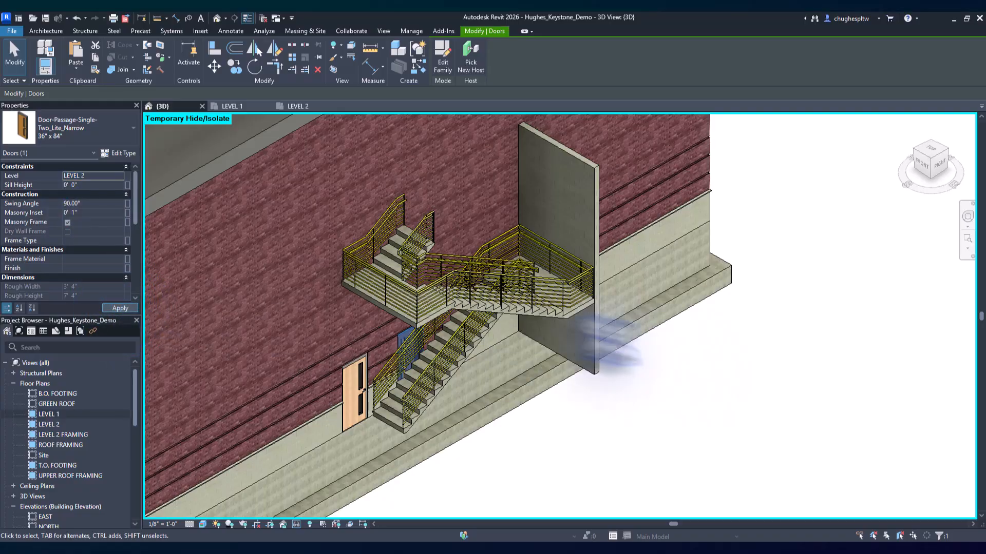
{"action": "left_click", "coordinate": [831, 218]}
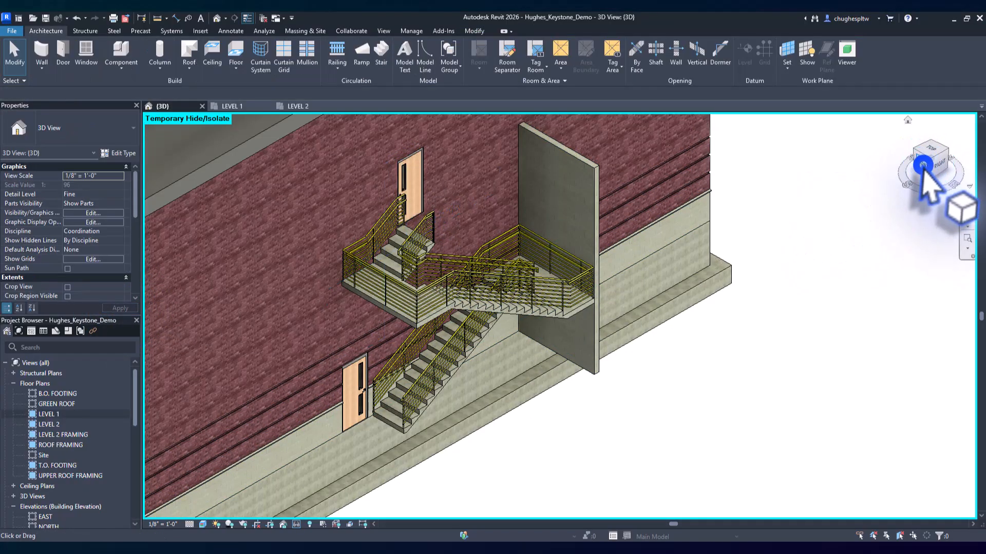
Step: In the LEVEL 2 plan, slide the upper door about 2 feet along the exterior wall, away from the stair's last riser
{"action": "left_click_drag", "start_coordinate": [924, 163], "coordinate": [868, 166]}
{"action": "middle_click_drag", "start_coordinate": [220, 244], "coordinate": [433, 281]}
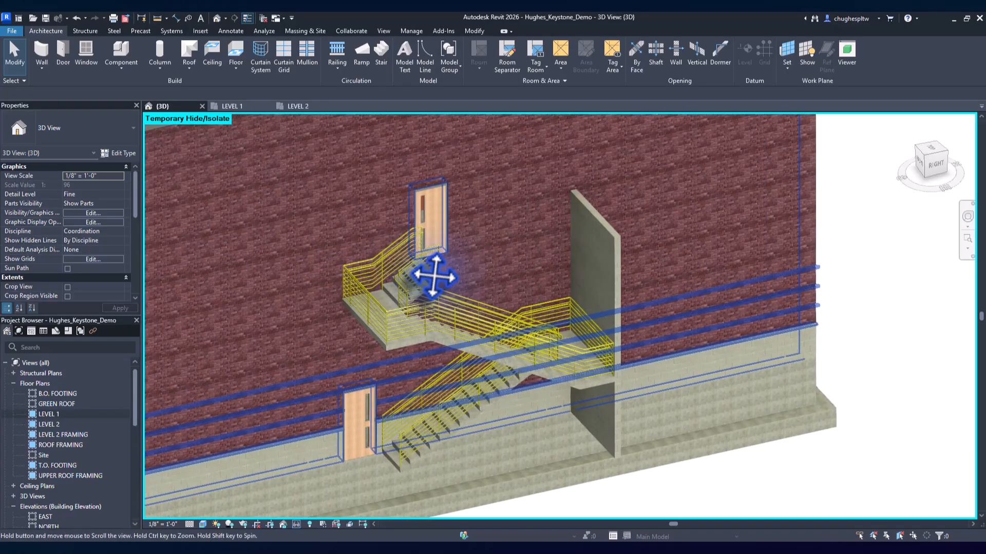
{"action": "scroll", "coordinate": [441, 241], "scroll_direction": "up", "scroll_amount": 3}
{"action": "left_click", "coordinate": [464, 219]}
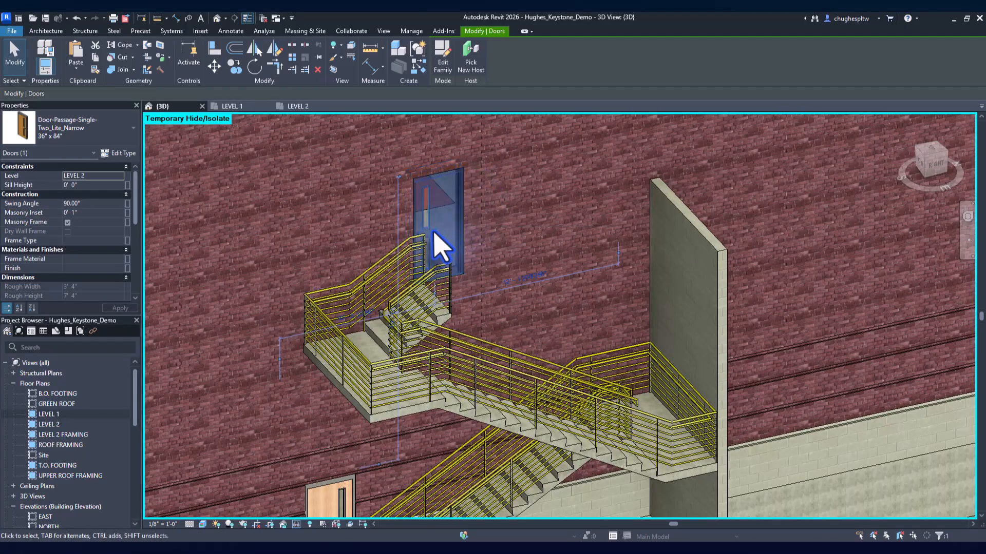
{"action": "left_click", "coordinate": [49, 442]}
{"action": "double_click", "coordinate": [48, 424]}
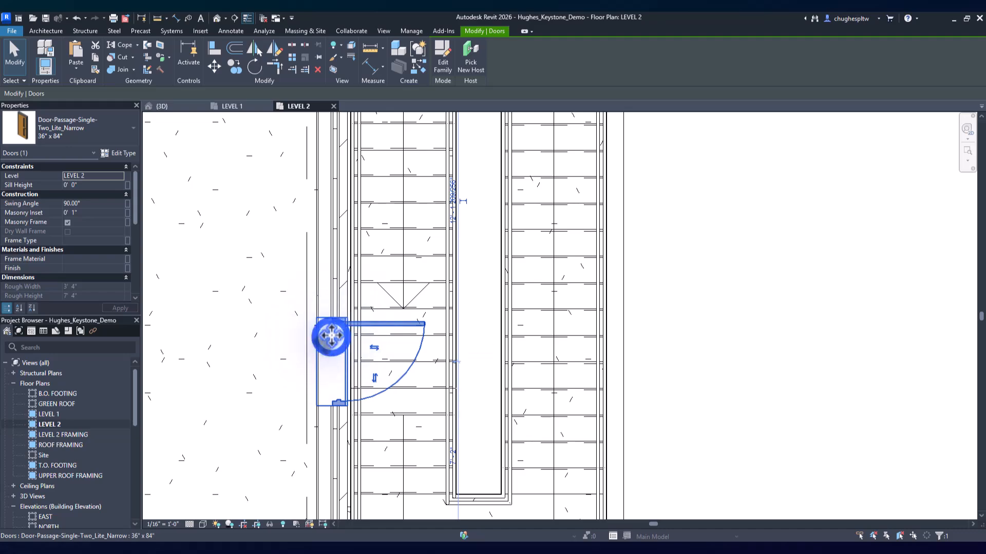
{"action": "left_click_drag", "start_coordinate": [331, 336], "coordinate": [332, 283]}
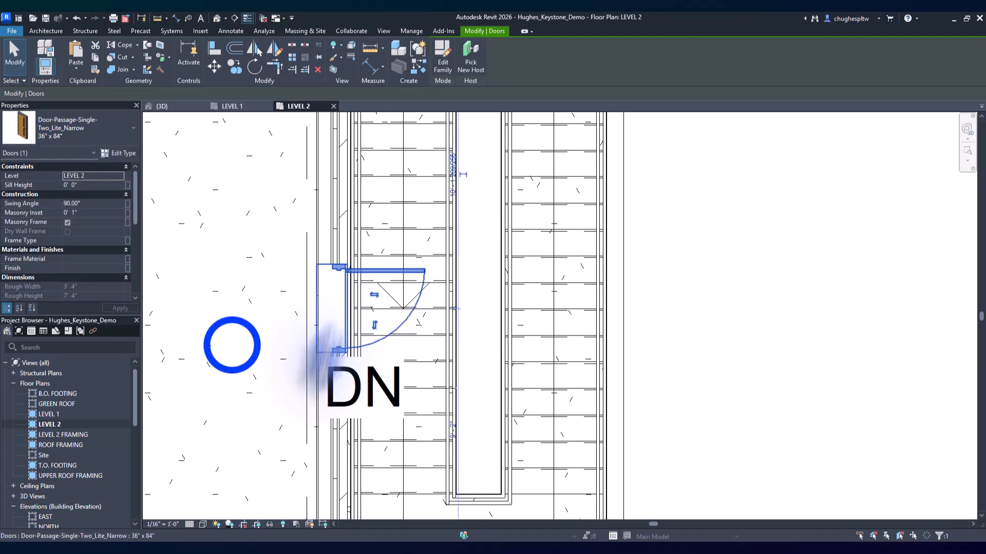
{"action": "left_click", "coordinate": [232, 345]}
Step: Return to the 3D view and open the monolithic stair for editing
{"action": "left_click", "coordinate": [183, 105]}
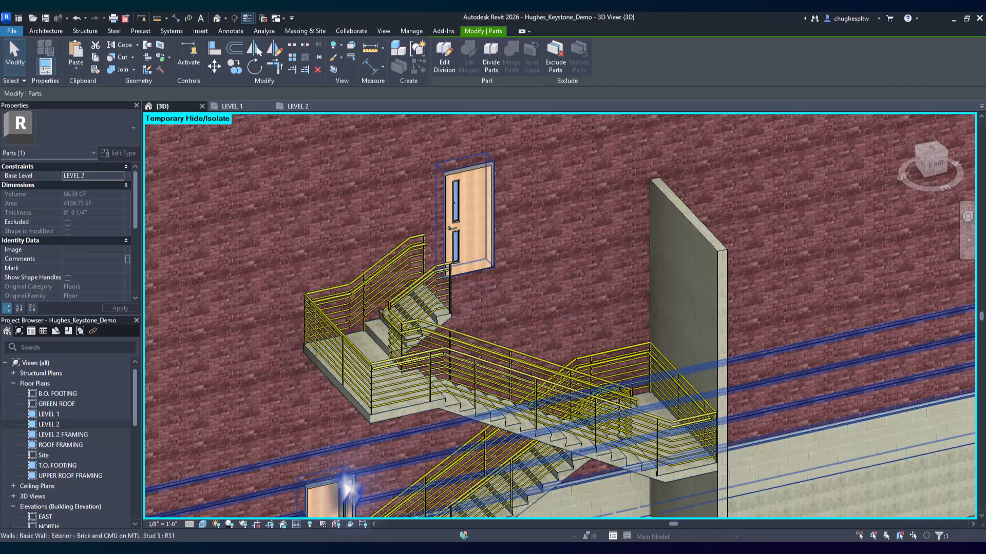
{"action": "middle_click_drag", "start_coordinate": [341, 488], "coordinate": [345, 442]}
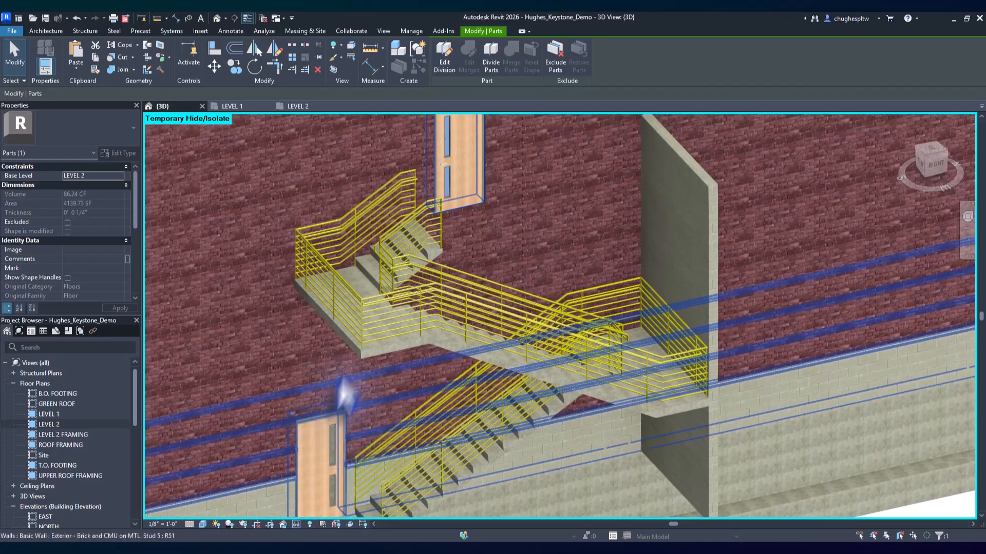
{"action": "scroll", "coordinate": [346, 393], "scroll_direction": "down", "scroll_amount": 1}
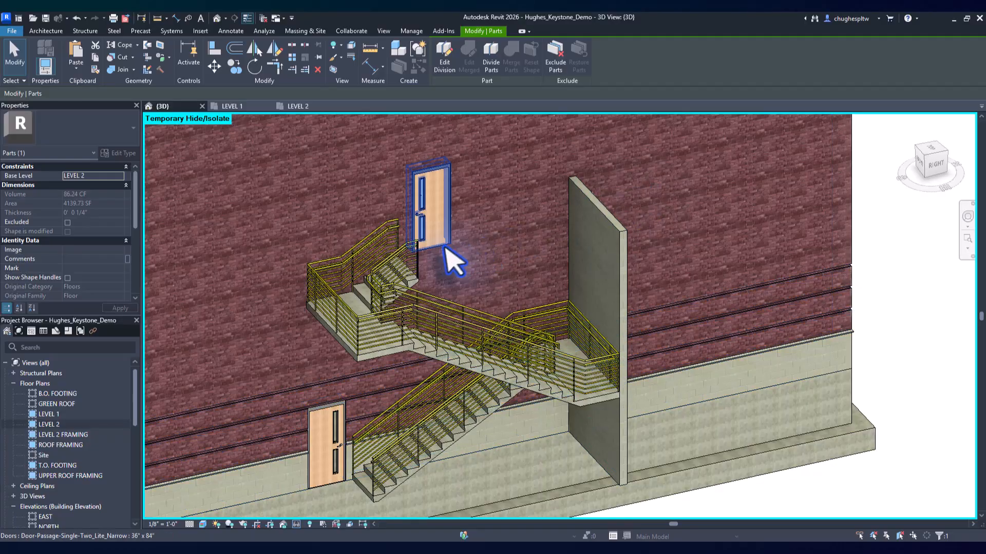
{"action": "left_click", "coordinate": [414, 282]}
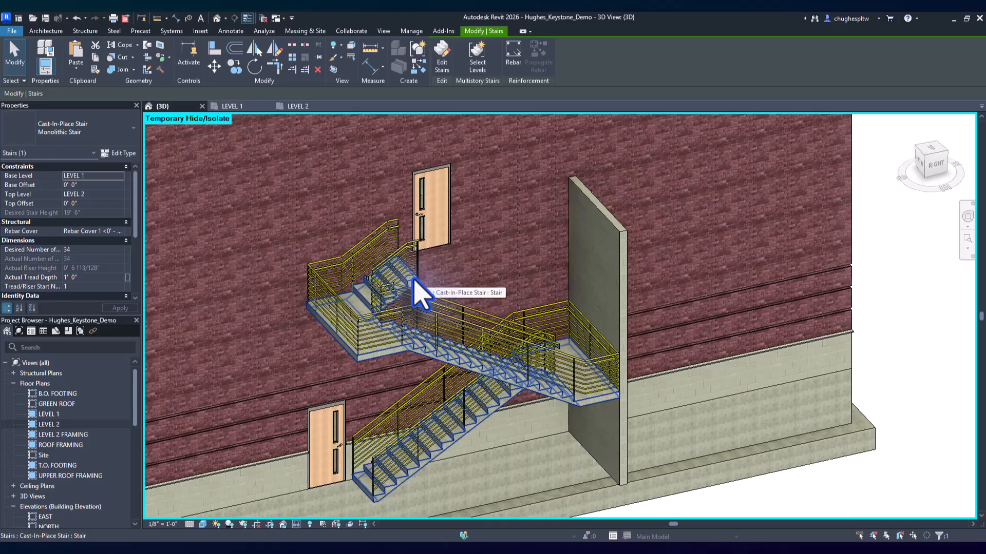
{"action": "left_click", "coordinate": [442, 54]}
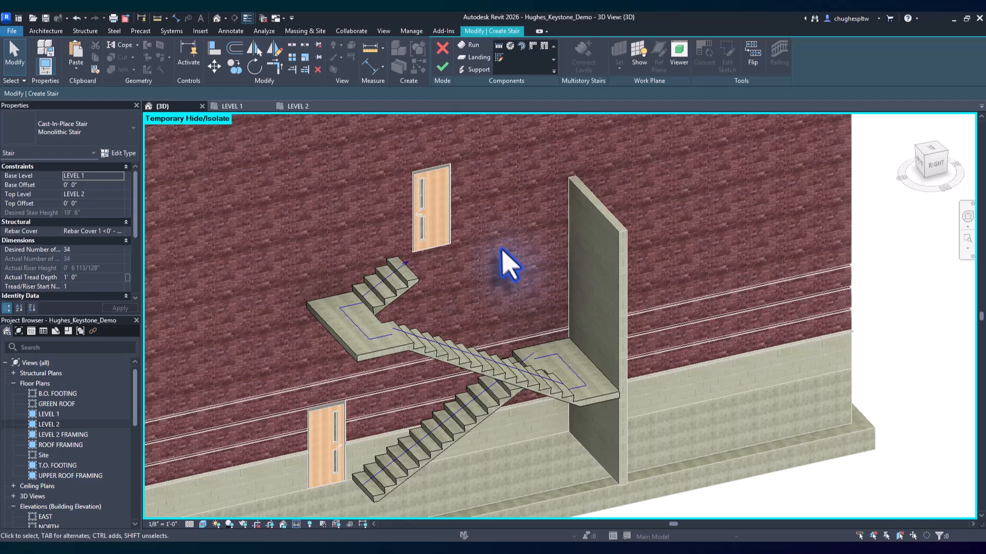
Step: Open the LEVEL 2 floor plan around the stair's last riser and the upper door while editing the stair
{"action": "left_click", "coordinate": [927, 150]}
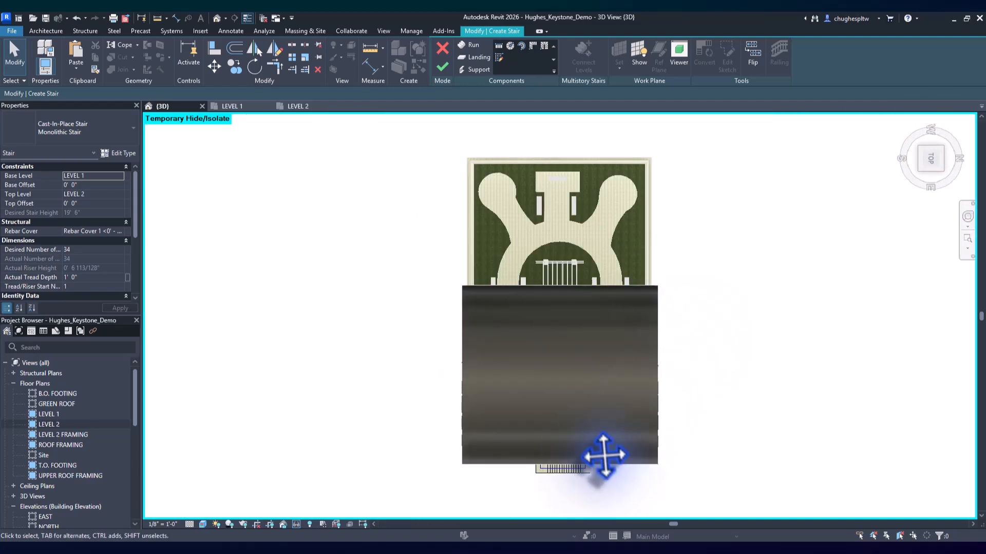
{"action": "scroll", "coordinate": [590, 362], "scroll_direction": "up", "scroll_amount": 7}
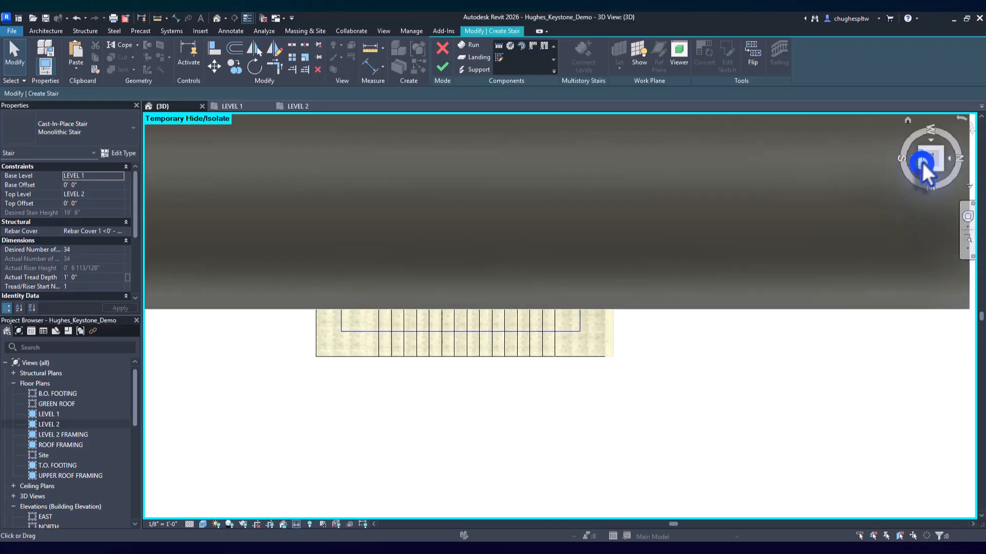
{"action": "left_click_drag", "start_coordinate": [922, 162], "coordinate": [821, 189]}
{"action": "middle_click_drag", "start_coordinate": [821, 189], "coordinate": [506, 286]}
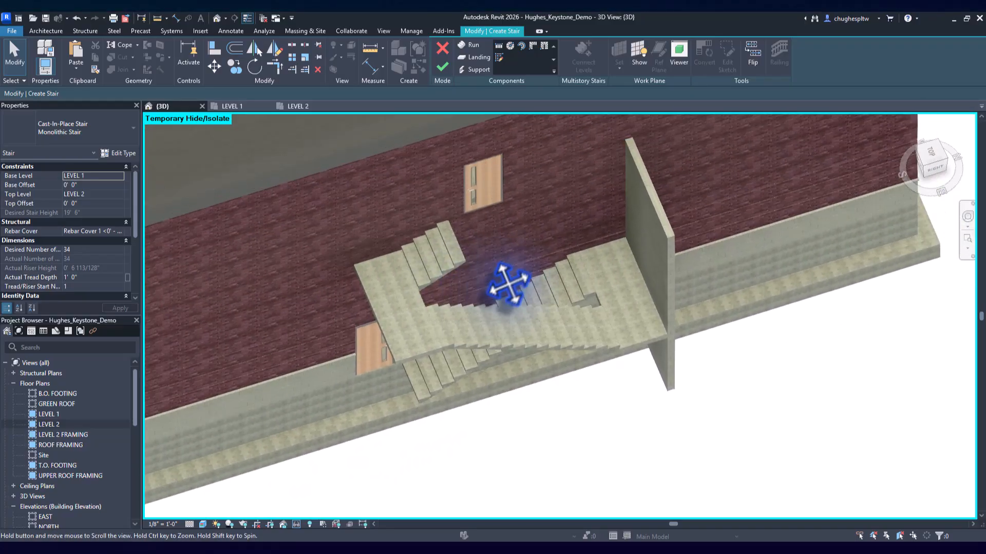
{"action": "left_click", "coordinate": [77, 420]}
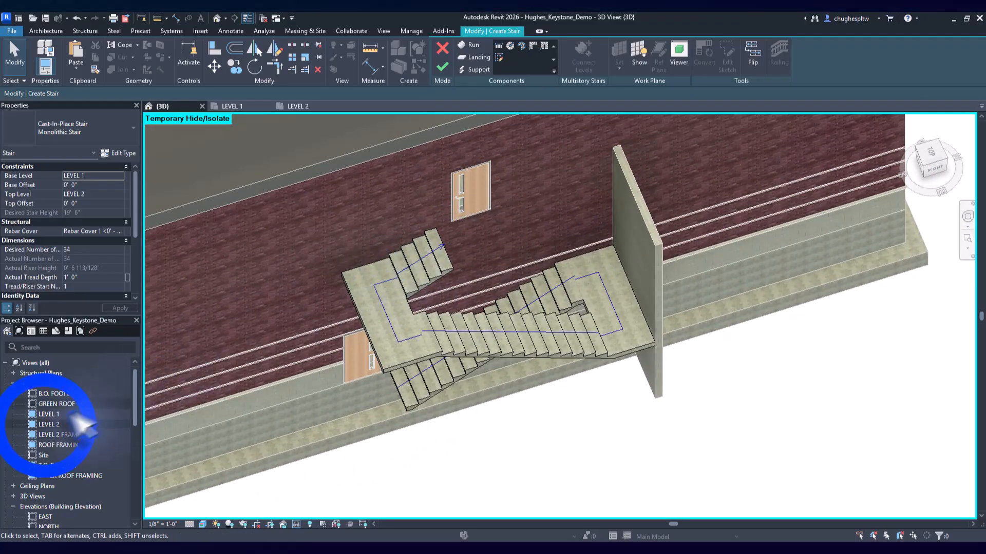
{"action": "double_click", "coordinate": [45, 427]}
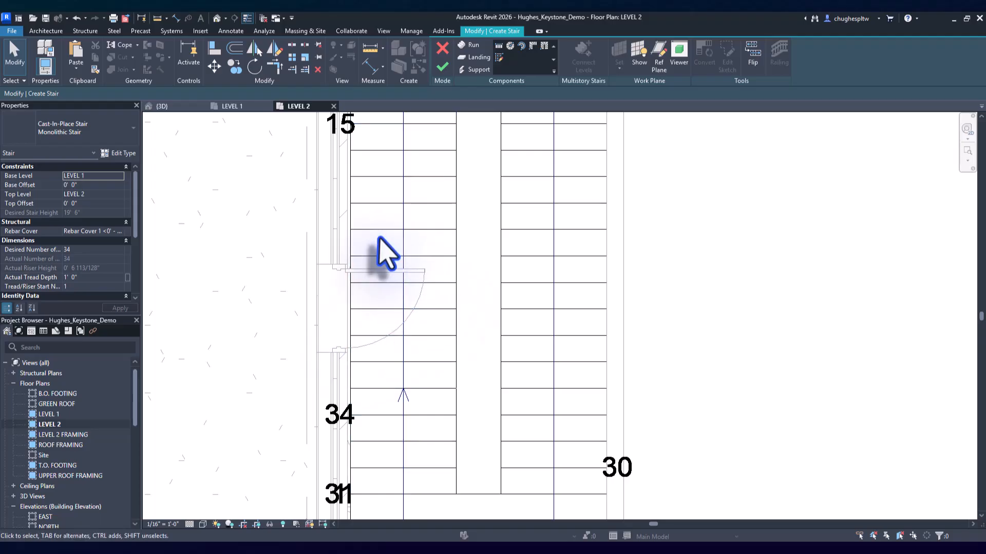
{"action": "scroll", "coordinate": [391, 324], "scroll_direction": "down", "scroll_amount": 1}
{"action": "middle_click_drag", "start_coordinate": [462, 247], "coordinate": [488, 159]}
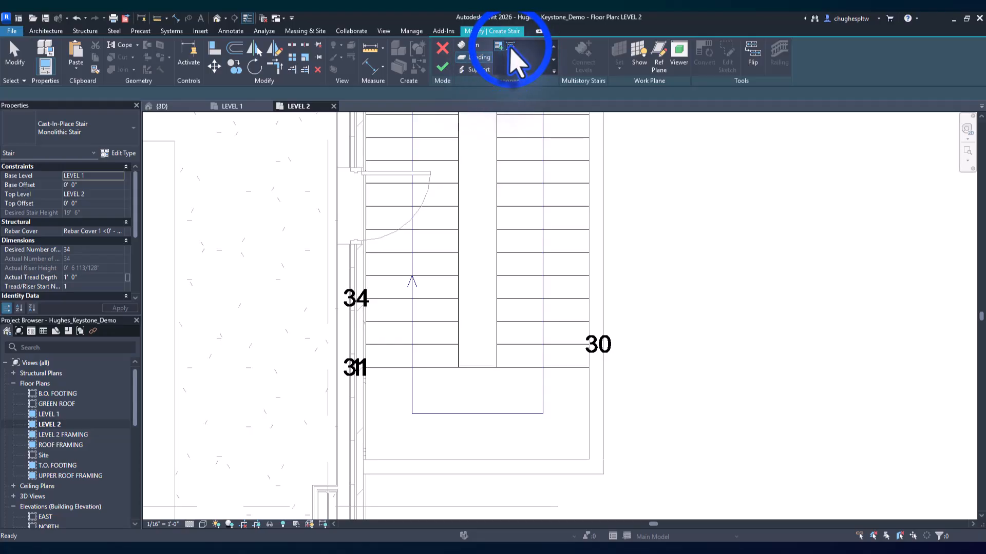
Step: Sketch a rectangular landing about 5'-4" by 5'-2" from the last riser past the LEVEL 2 door, and finish the stair edit
{"action": "left_click", "coordinate": [510, 46]}
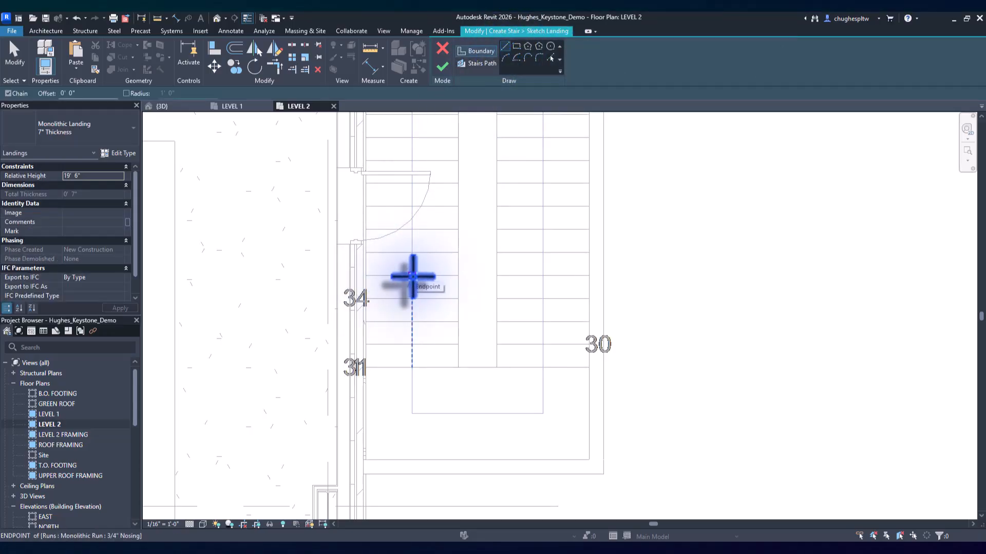
{"action": "left_click", "coordinate": [366, 276]}
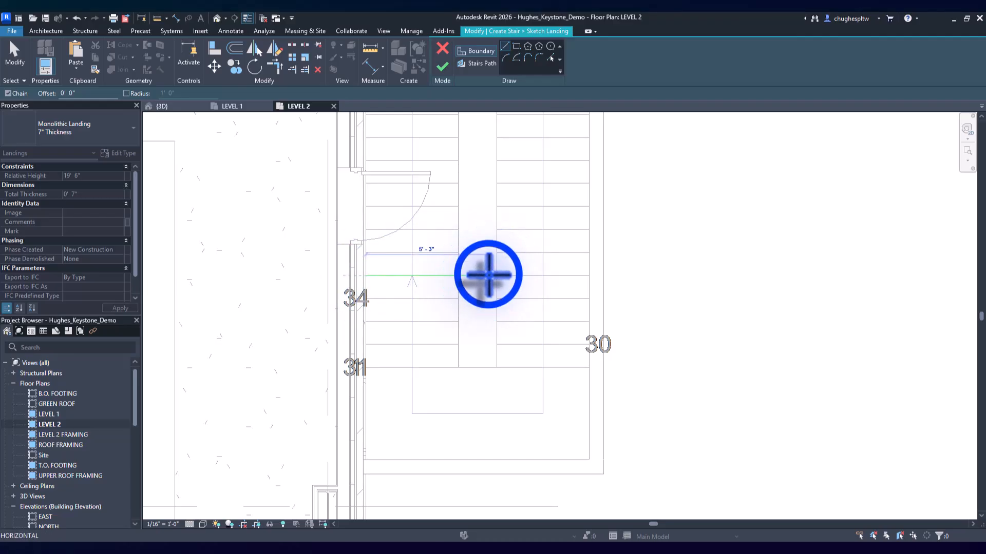
{"action": "left_click", "coordinate": [488, 276]}
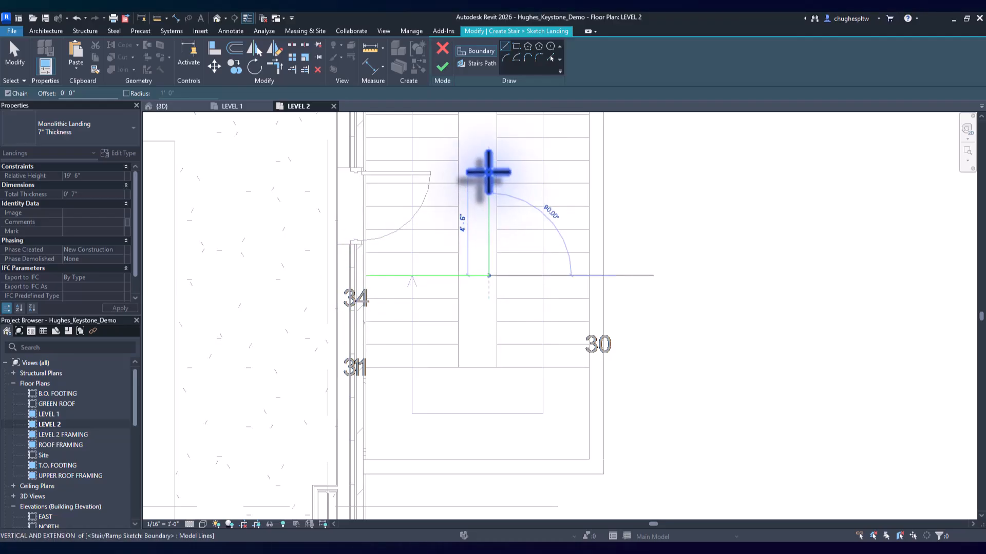
{"action": "middle_click_drag", "start_coordinate": [487, 165], "coordinate": [480, 235]}
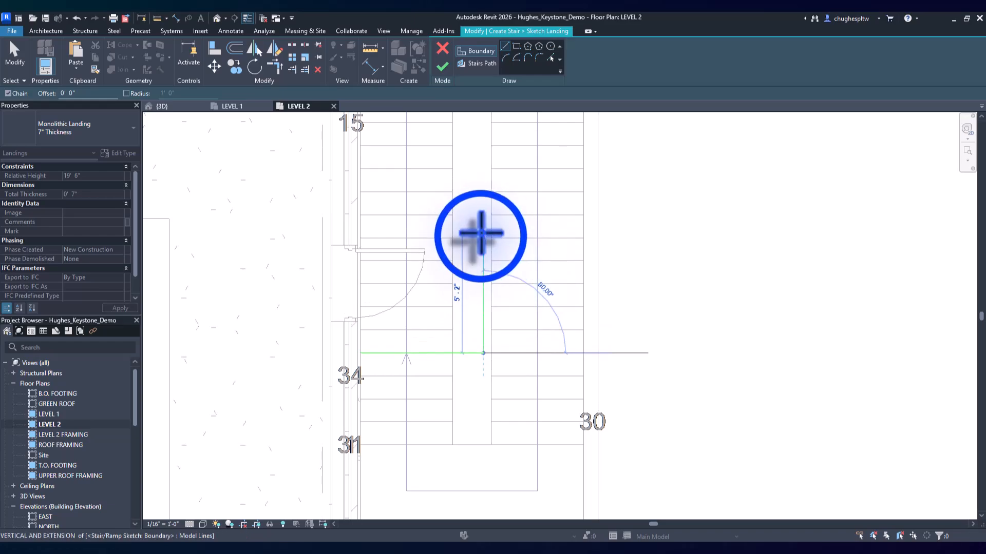
{"action": "left_click", "coordinate": [359, 235]}
{"action": "left_click", "coordinate": [359, 353]}
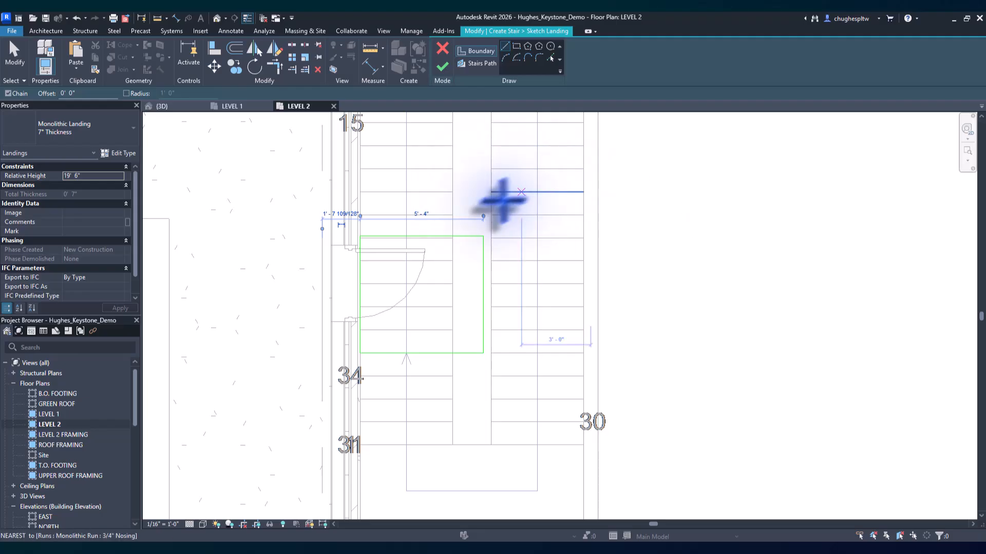
{"action": "left_click", "coordinate": [441, 65]}
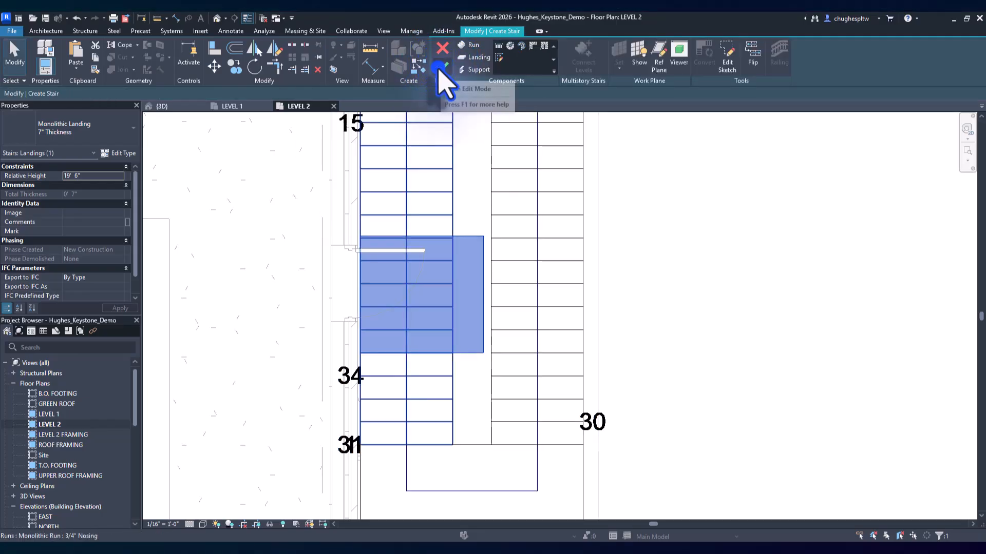
{"action": "left_click", "coordinate": [440, 65]}
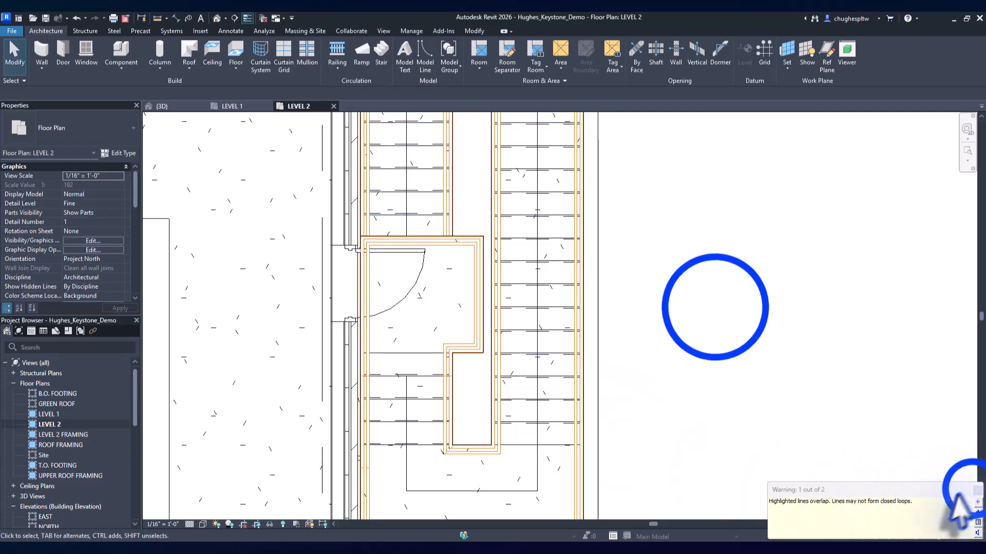
{"action": "left_click", "coordinate": [715, 310]}
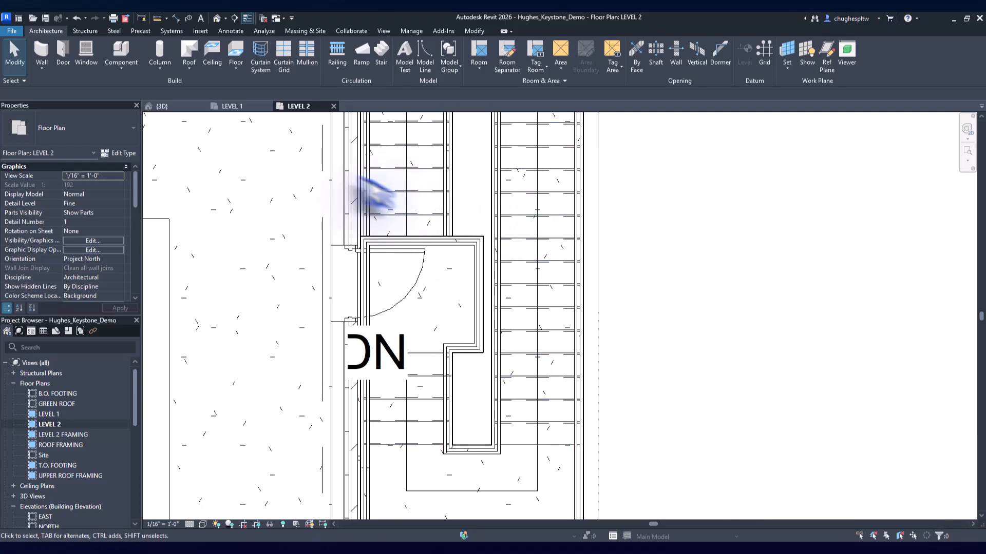
Step: In the 3D view, split the stair's wall-side guardrail just before the LEVEL 2 door
{"action": "left_click", "coordinate": [166, 106]}
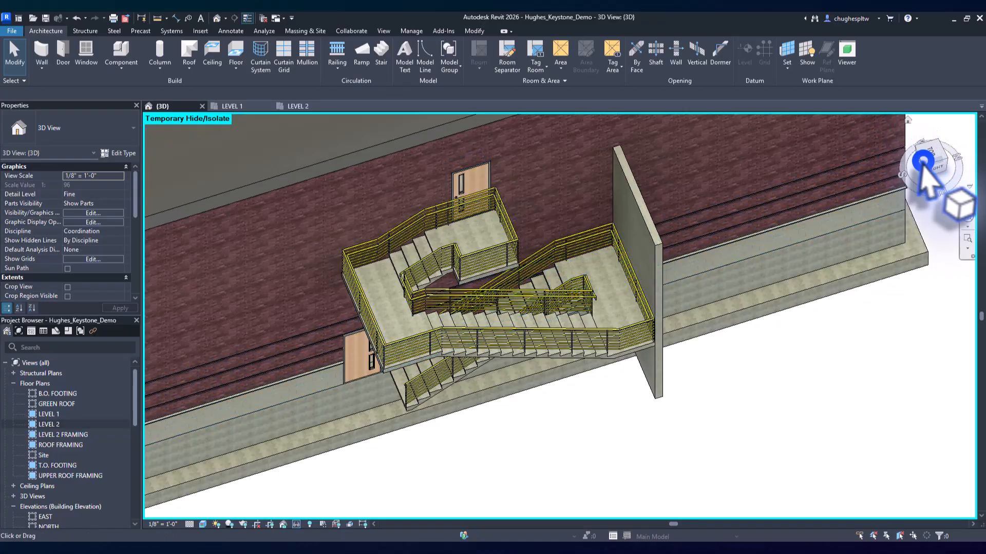
{"action": "left_click_drag", "start_coordinate": [924, 164], "coordinate": [936, 117]}
{"action": "middle_click_drag", "start_coordinate": [680, 308], "coordinate": [564, 514]}
{"action": "scroll", "coordinate": [442, 318], "scroll_direction": "up", "scroll_amount": 2}
{"action": "scroll", "coordinate": [424, 225], "scroll_direction": "up", "scroll_amount": 5}
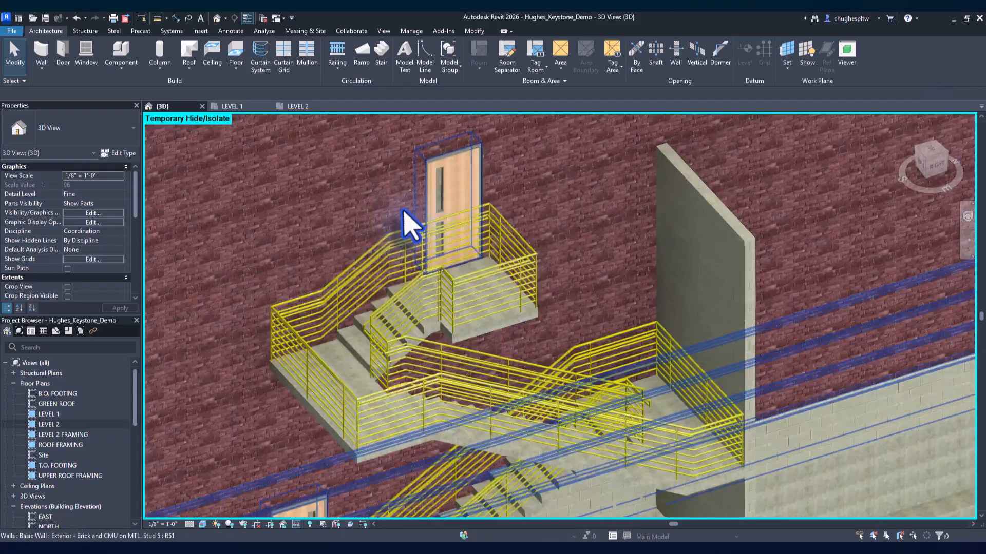
{"action": "middle_click_drag", "start_coordinate": [409, 238], "coordinate": [360, 303]}
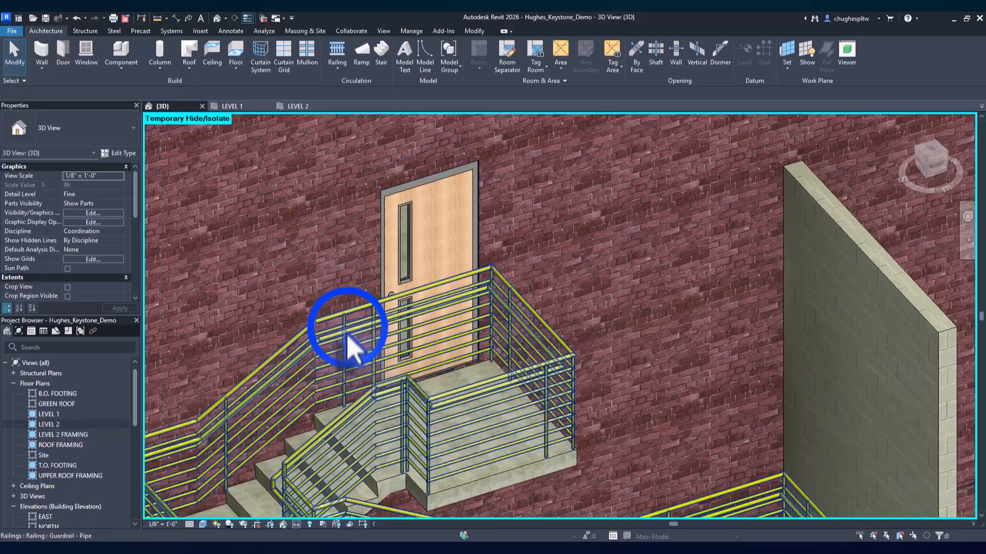
{"action": "left_click", "coordinate": [348, 331]}
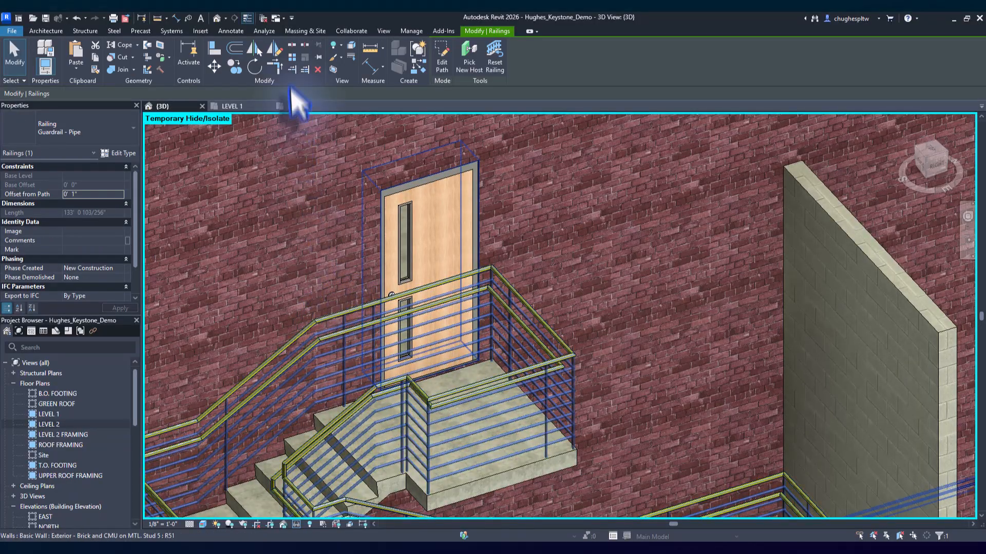
{"action": "left_click", "coordinate": [291, 45]}
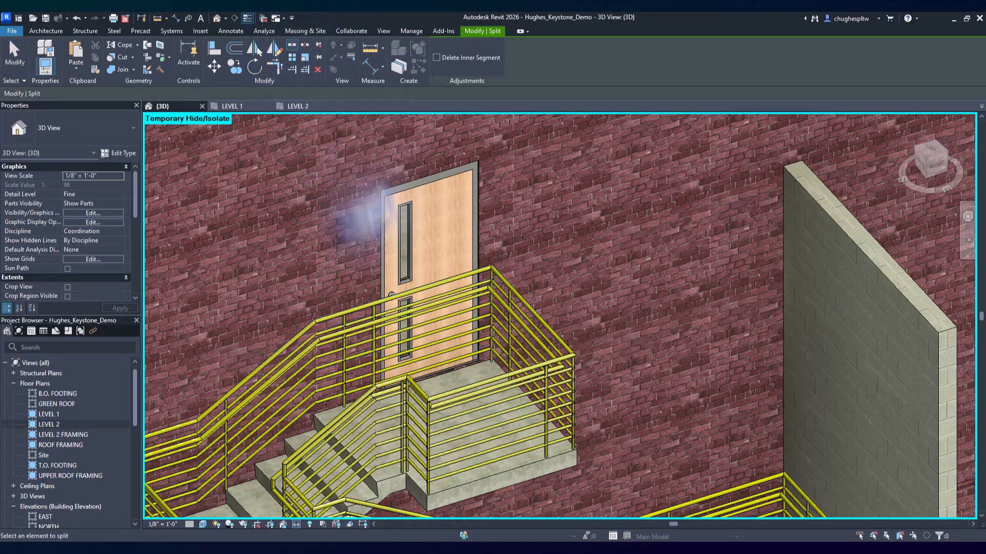
{"action": "scroll", "coordinate": [340, 343], "scroll_direction": "up", "scroll_amount": 5}
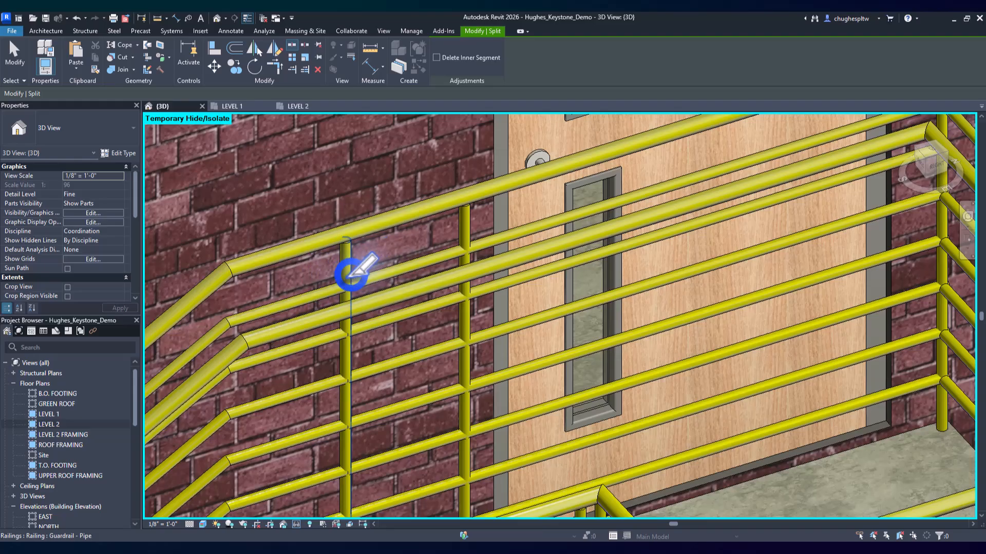
{"action": "scroll", "coordinate": [370, 286], "scroll_direction": "down", "scroll_amount": 2}
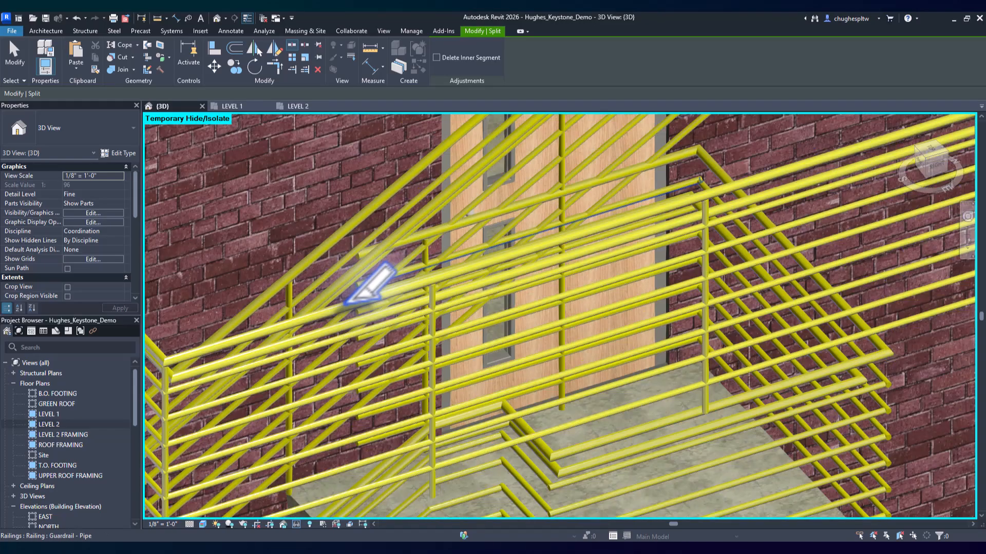
{"action": "scroll", "coordinate": [370, 286], "scroll_direction": "down", "scroll_amount": 4}
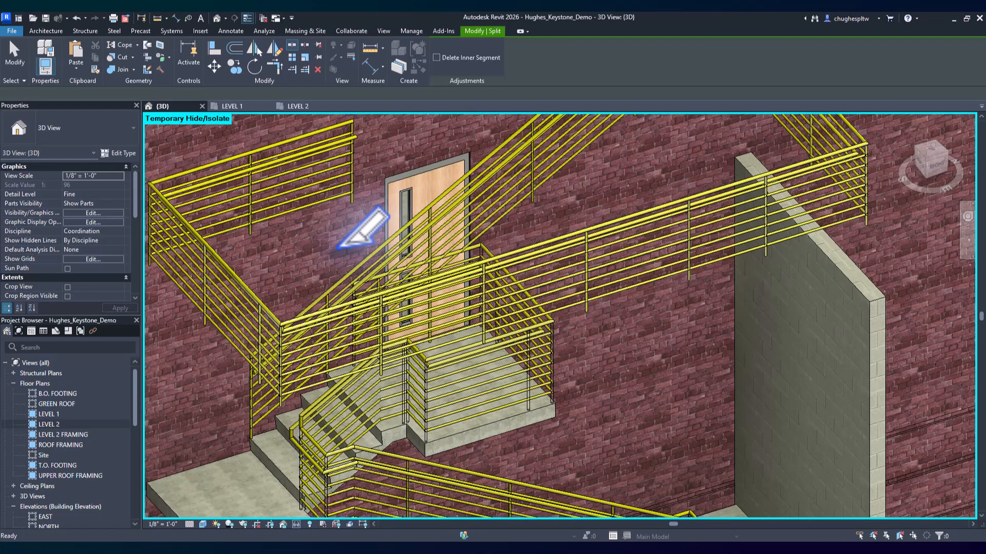
Step: Split the wall-side guardrail just before the LEVEL 2 door and at the landing corner past it, and delete the segment between
{"action": "scroll", "coordinate": [340, 246], "scroll_direction": "up", "scroll_amount": 4}
{"action": "left_click", "coordinate": [386, 277]}
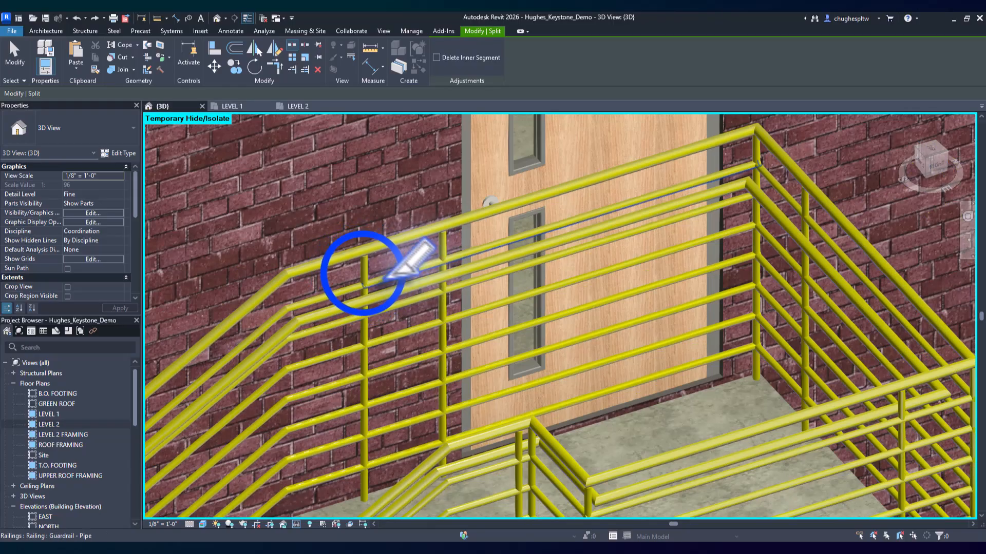
{"action": "left_click", "coordinate": [362, 277]}
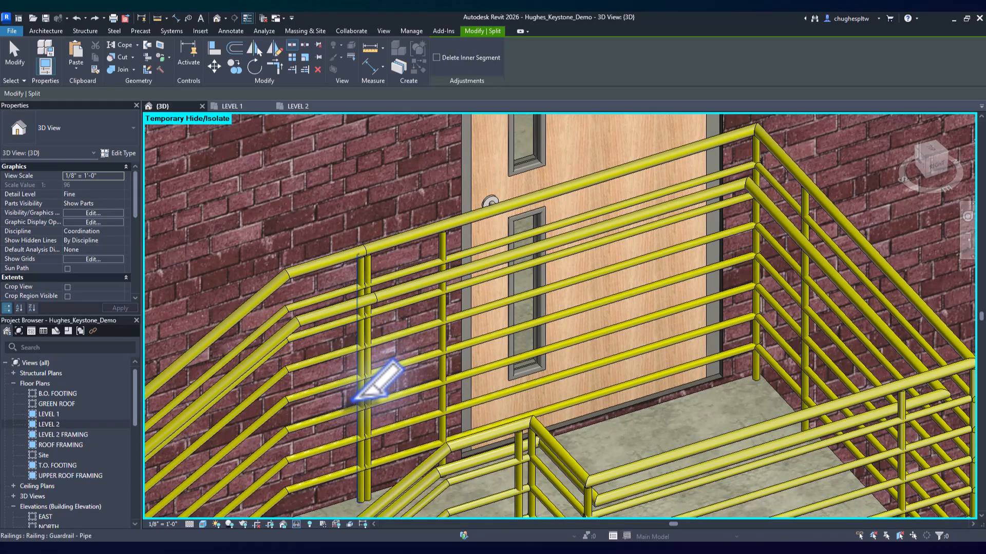
{"action": "scroll", "coordinate": [366, 319], "scroll_direction": "down", "scroll_amount": 2}
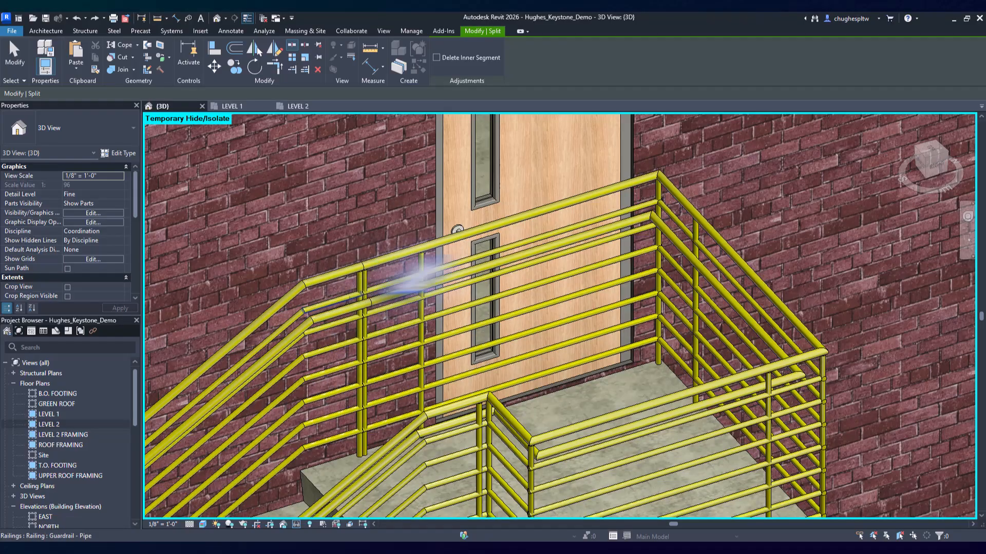
{"action": "scroll", "coordinate": [555, 226], "scroll_direction": "up", "scroll_amount": 4}
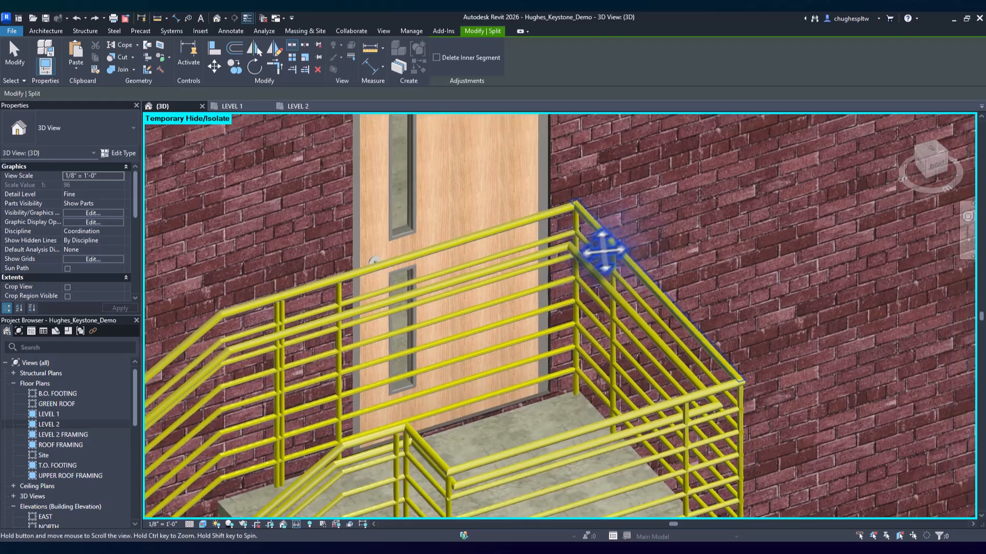
{"action": "scroll", "coordinate": [540, 231], "scroll_direction": "up", "scroll_amount": 1}
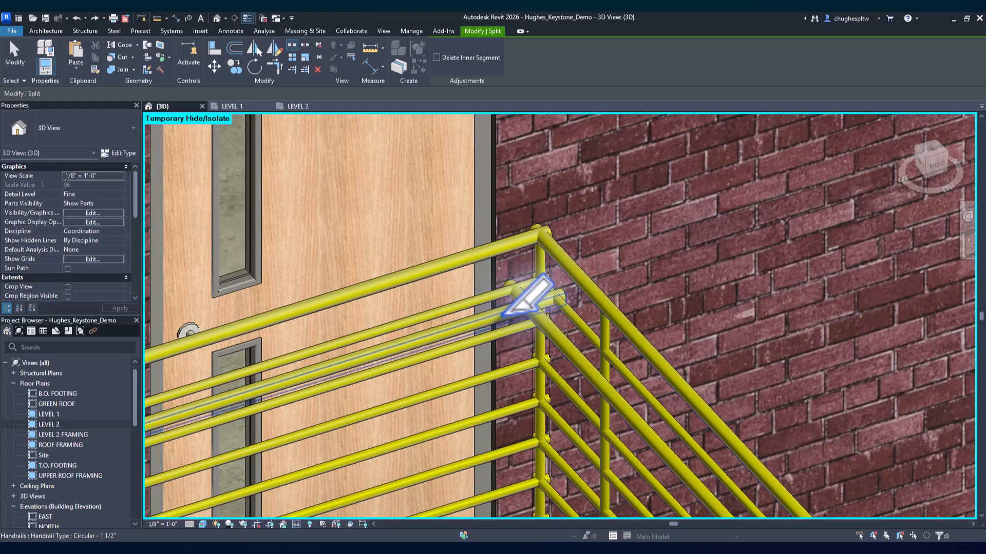
{"action": "scroll", "coordinate": [530, 290], "scroll_direction": "down", "scroll_amount": 3}
{"action": "scroll", "coordinate": [529, 291], "scroll_direction": "down", "scroll_amount": 3}
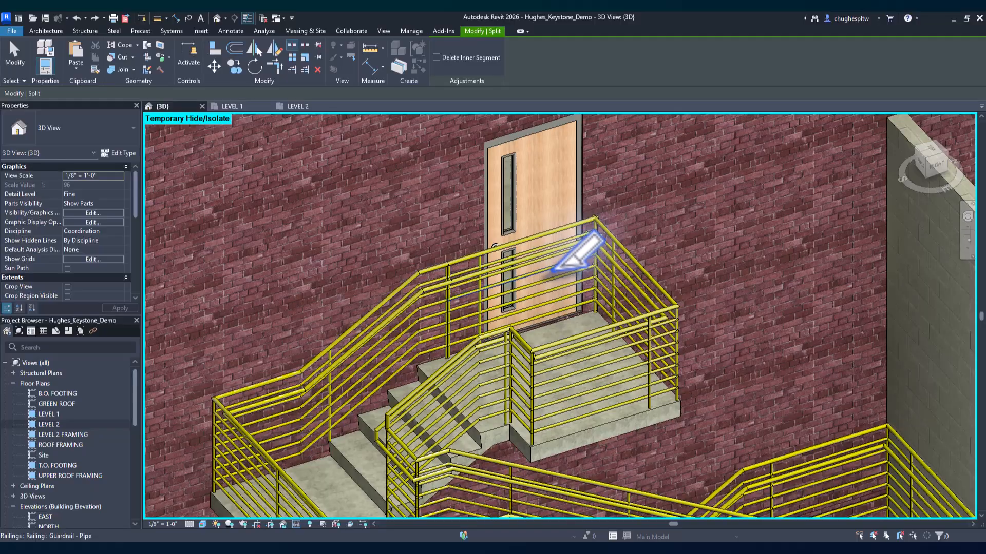
{"action": "key", "text": "Escape"}
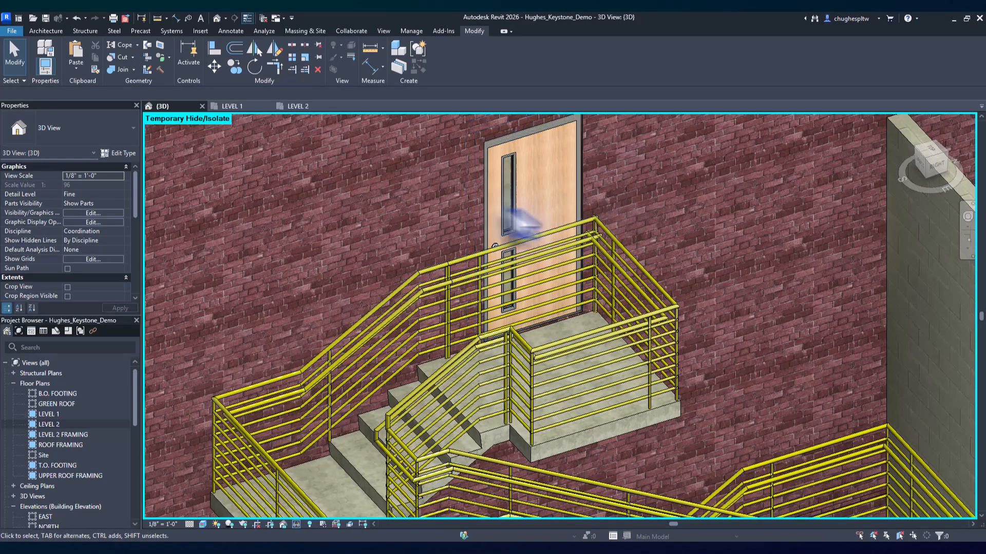
{"action": "left_click", "coordinate": [464, 267]}
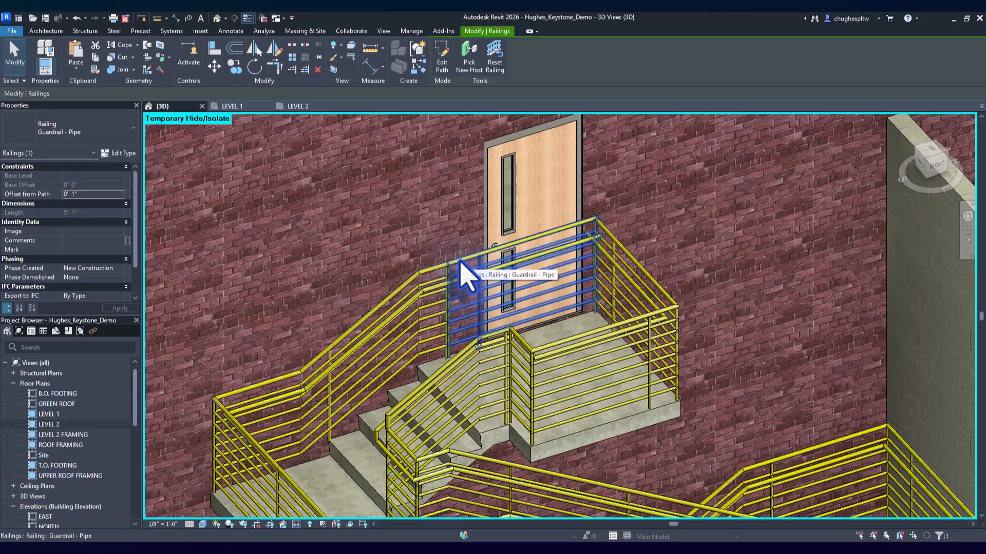
{"action": "key", "text": "Delete"}
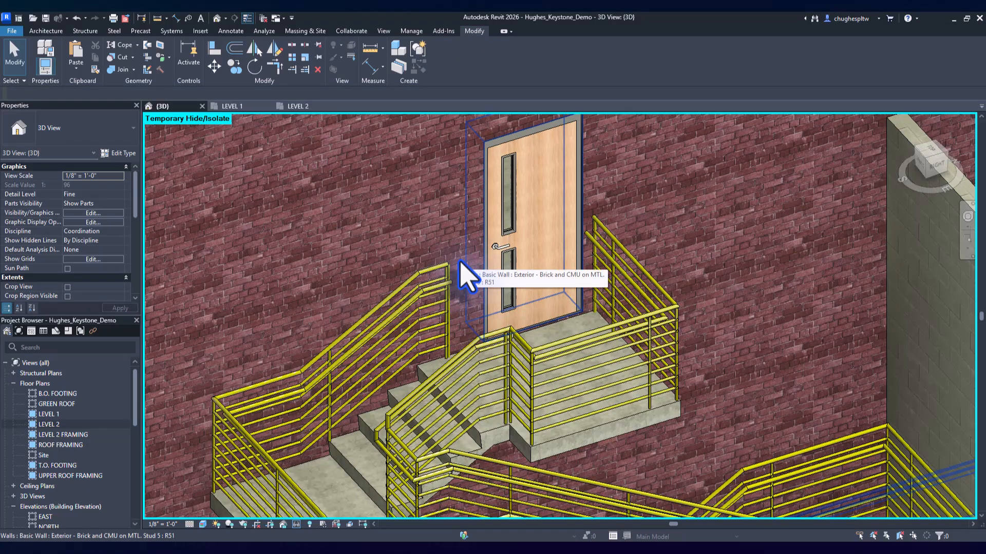
Step: Reset the temporary hide/isolate so the whole building and all stair enclosure walls are shown
{"action": "scroll", "coordinate": [436, 220], "scroll_direction": "down", "scroll_amount": 3}
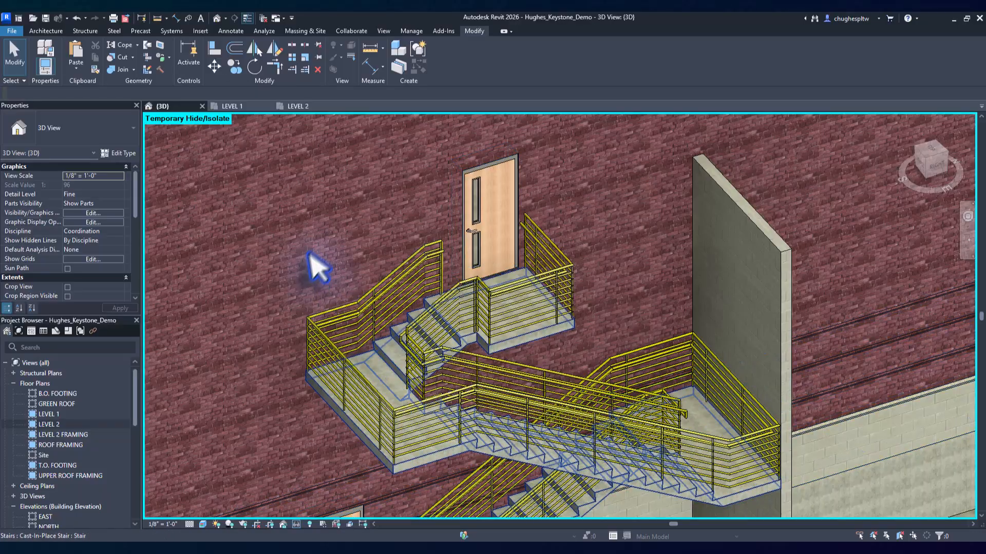
{"action": "scroll", "coordinate": [359, 244], "scroll_direction": "down", "scroll_amount": 4}
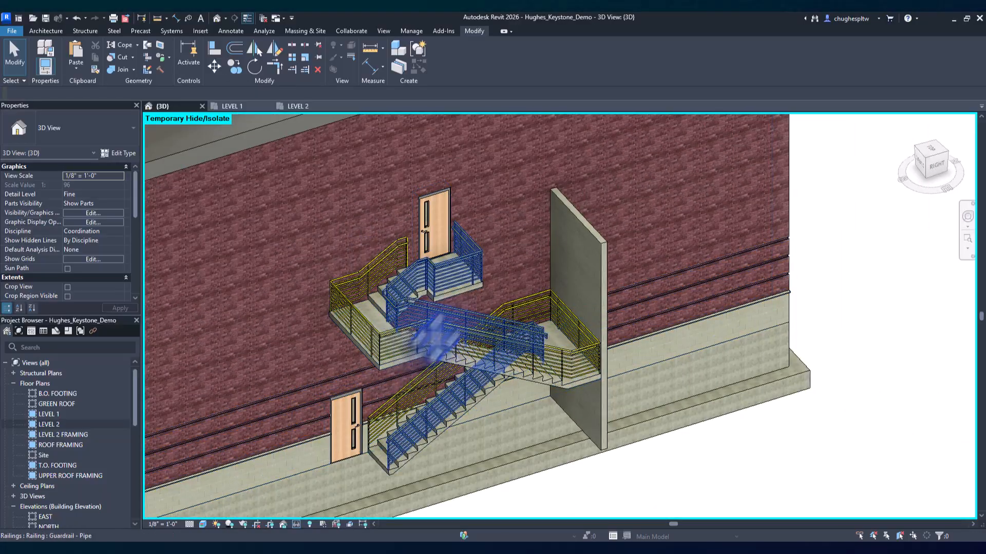
{"action": "scroll", "coordinate": [457, 272], "scroll_direction": "down", "scroll_amount": 4}
{"action": "scroll", "coordinate": [469, 335], "scroll_direction": "down", "scroll_amount": 3}
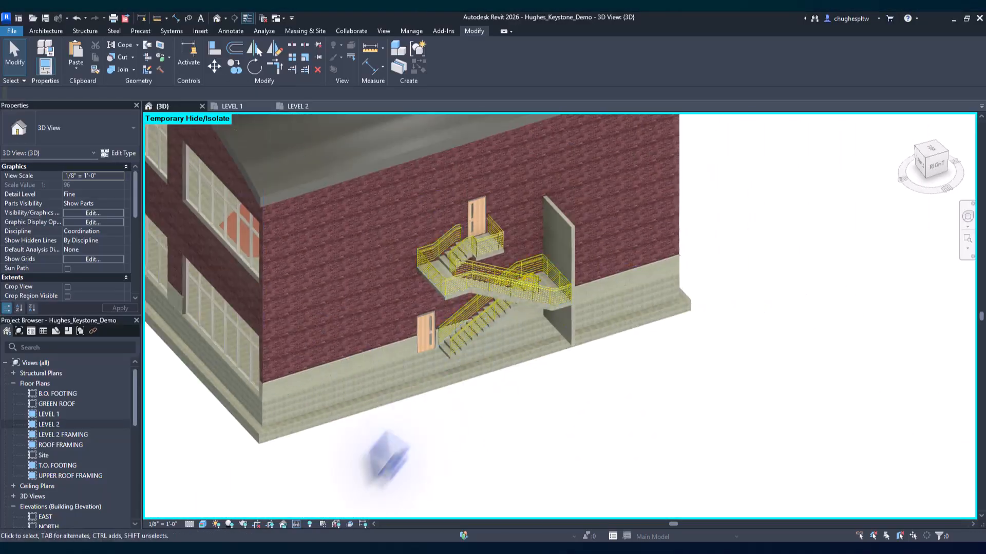
{"action": "left_click", "coordinate": [296, 524]}
{"action": "left_click", "coordinate": [302, 513]}
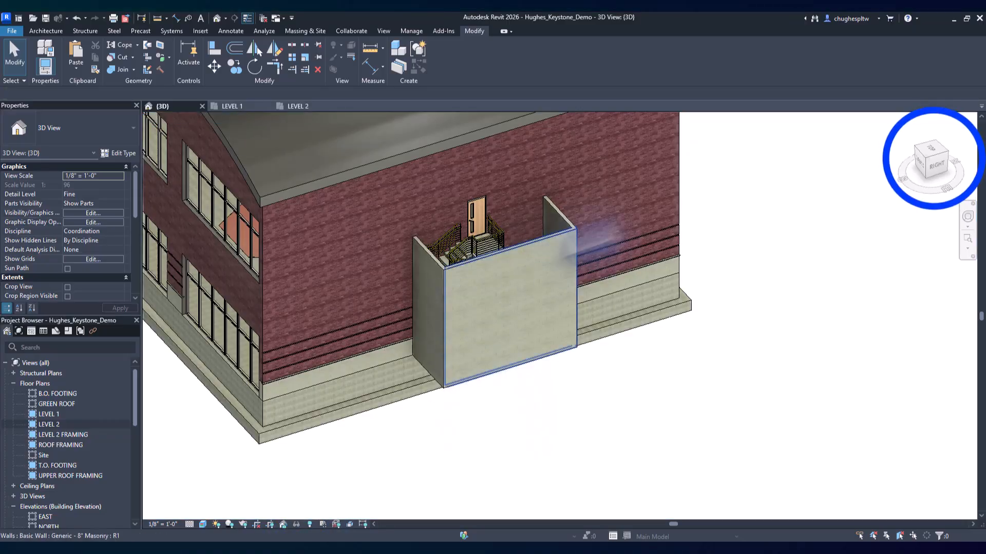
Step: Set the top constraint of the three masonry walls enclosing the stair to Up to level: ROOF FRAMING with a 0' 0" top offset
{"action": "left_click", "coordinate": [933, 156]}
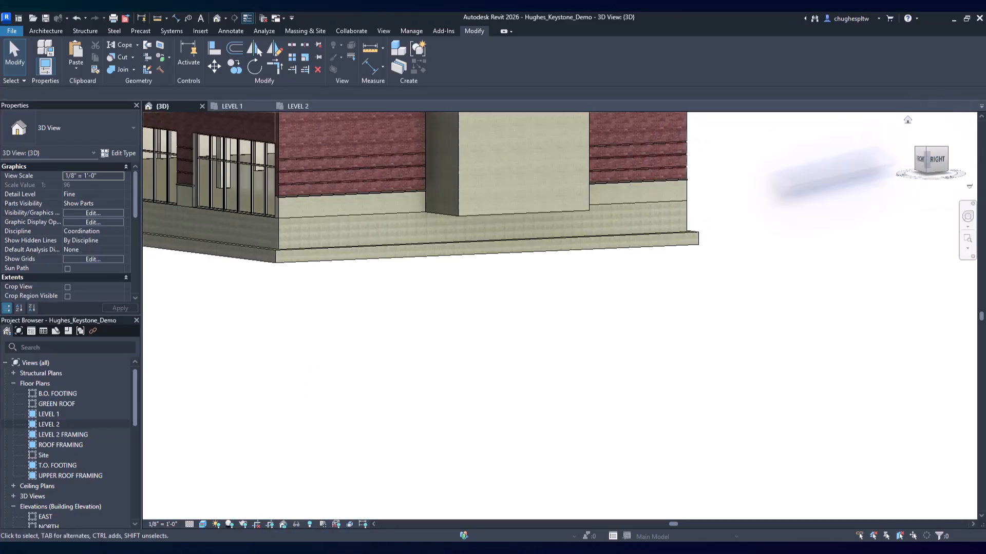
{"action": "scroll", "coordinate": [407, 329], "scroll_direction": "up", "scroll_amount": 2}
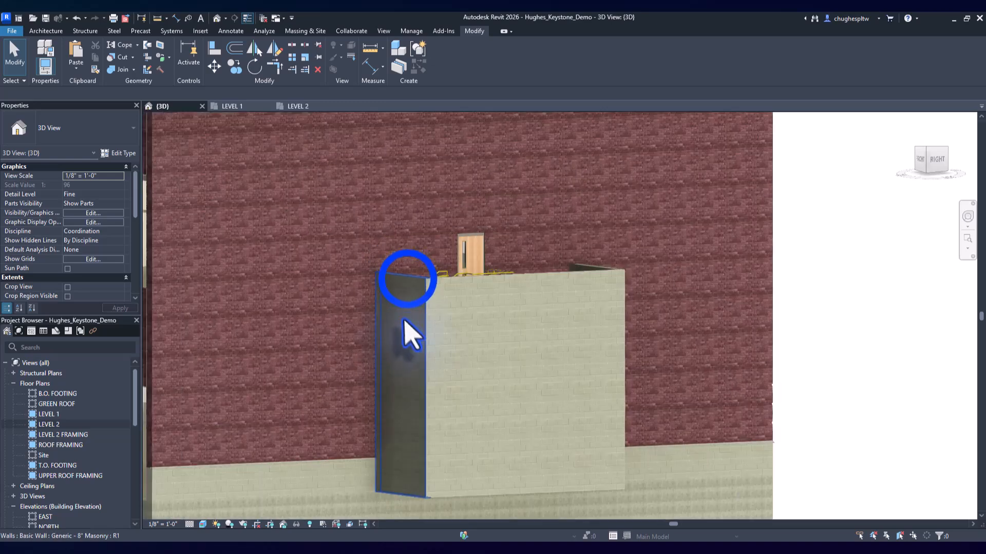
{"action": "left_click", "coordinate": [408, 281]}
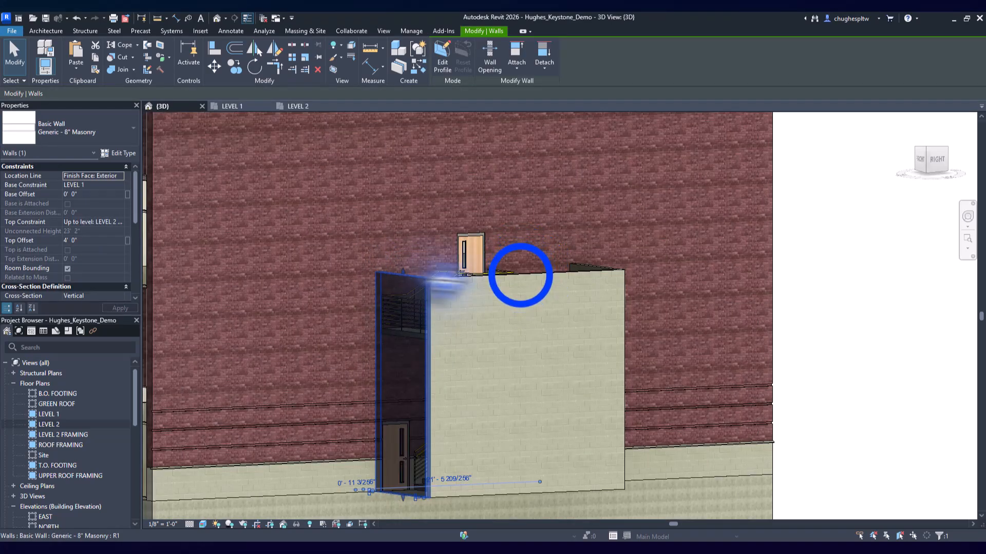
{"action": "left_click", "coordinate": [591, 270], "text": "ctrl"}
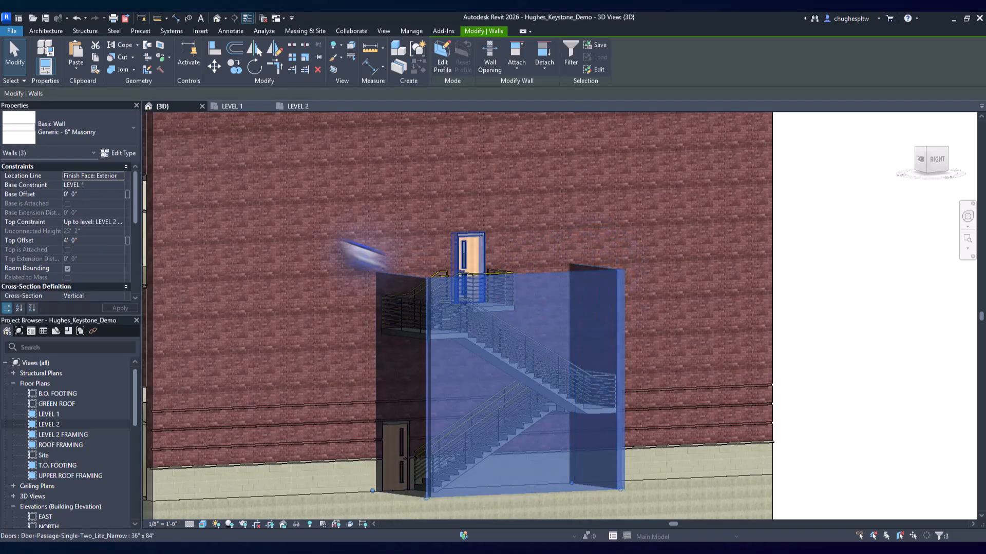
{"action": "left_click", "coordinate": [187, 181], "text": "ctrl"}
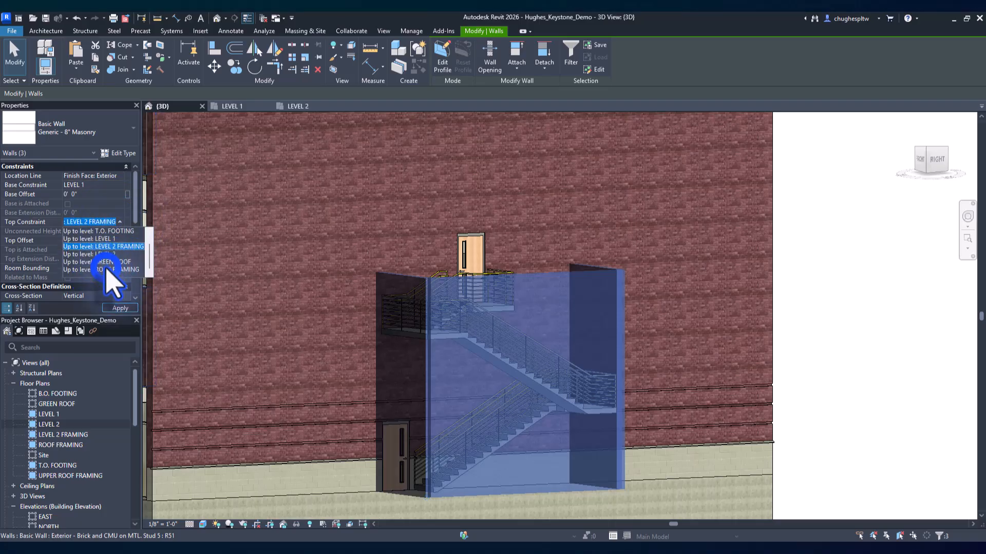
{"action": "left_click", "coordinate": [106, 269]}
{"action": "left_click", "coordinate": [69, 240]}
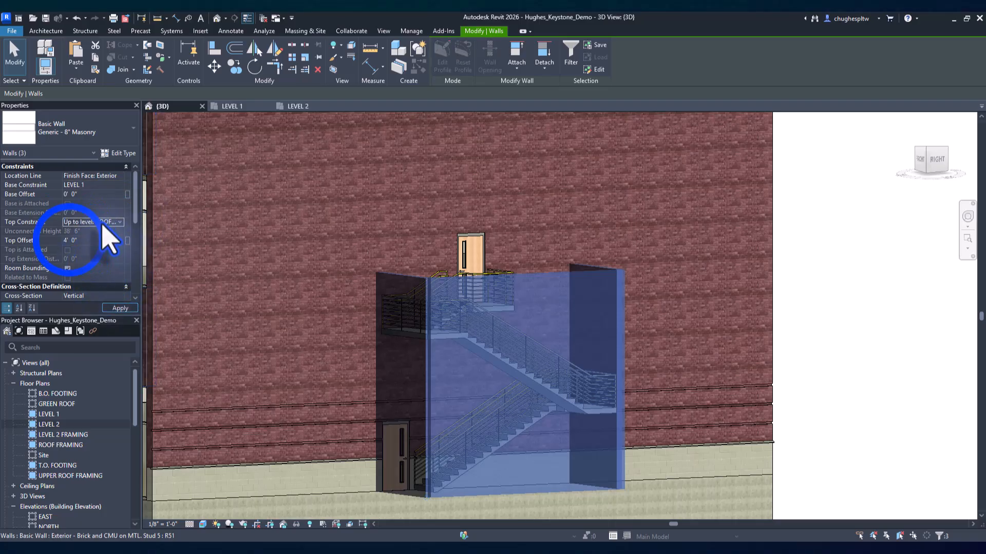
{"action": "left_click", "coordinate": [72, 240]}
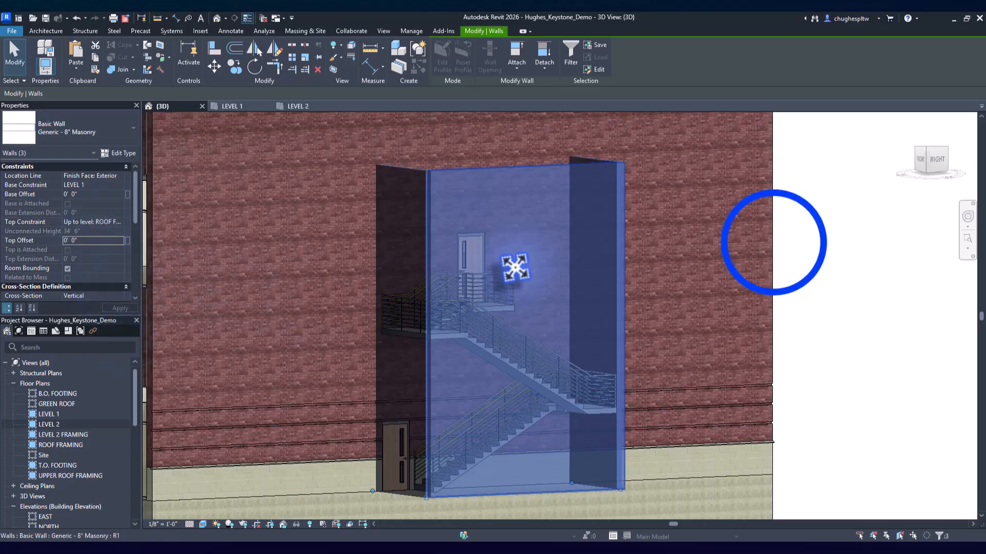
{"action": "scroll", "coordinate": [531, 264], "scroll_direction": "down", "scroll_amount": 1}
{"action": "left_click", "coordinate": [773, 244]}
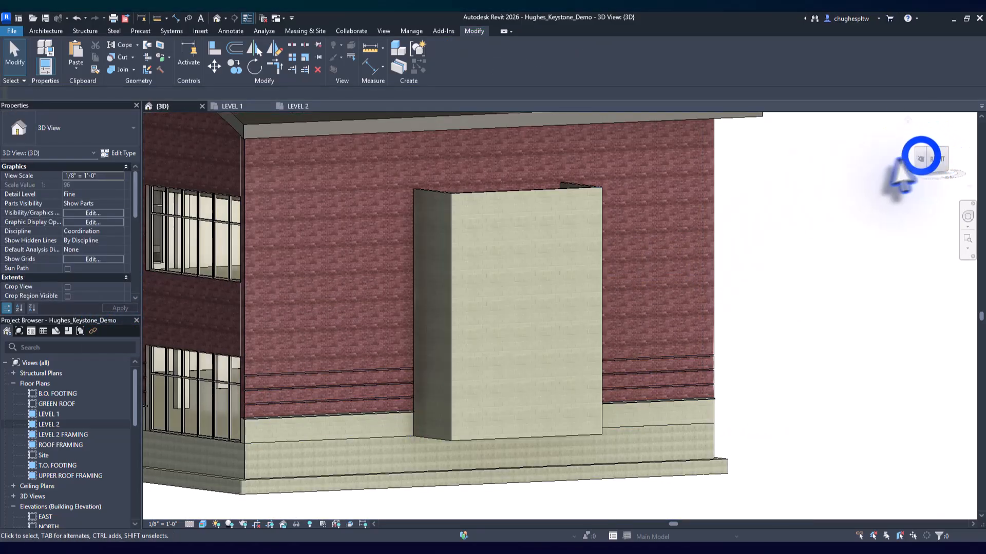
Step: Change the three stair enclosure walls to the Exterior - Brick and CMU on MTL. Stud 4 wall type
{"action": "left_click_drag", "start_coordinate": [922, 157], "coordinate": [966, 174]}
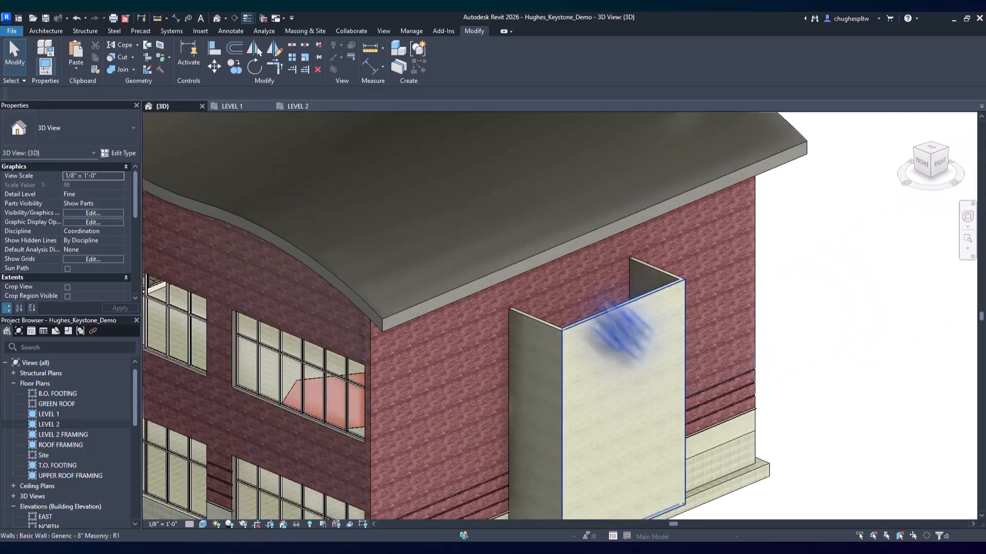
{"action": "middle_click_drag", "start_coordinate": [627, 354], "coordinate": [491, 231]}
{"action": "left_click", "coordinate": [419, 216]}
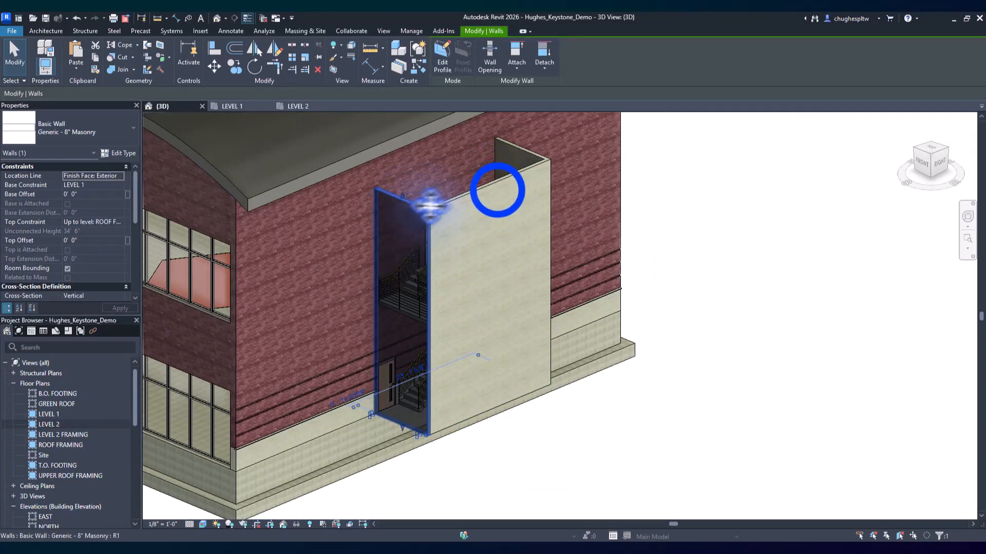
{"action": "left_click", "coordinate": [539, 157], "text": "ctrl"}
{"action": "left_click", "coordinate": [539, 165], "text": "ctrl"}
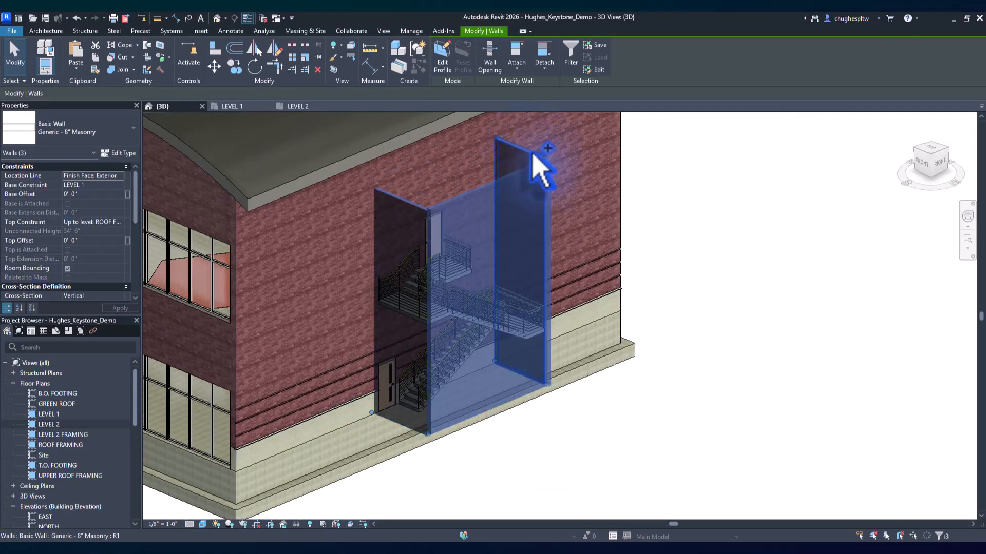
{"action": "left_click", "coordinate": [67, 135]}
{"action": "scroll", "coordinate": [62, 228], "scroll_direction": "up", "scroll_amount": 5}
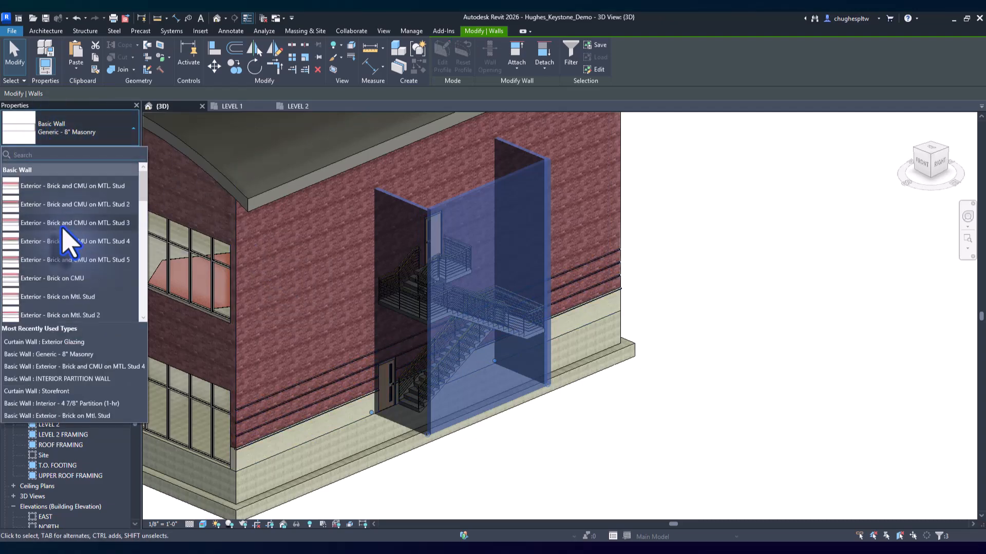
{"action": "left_click", "coordinate": [84, 243]}
{"action": "left_click", "coordinate": [713, 339]}
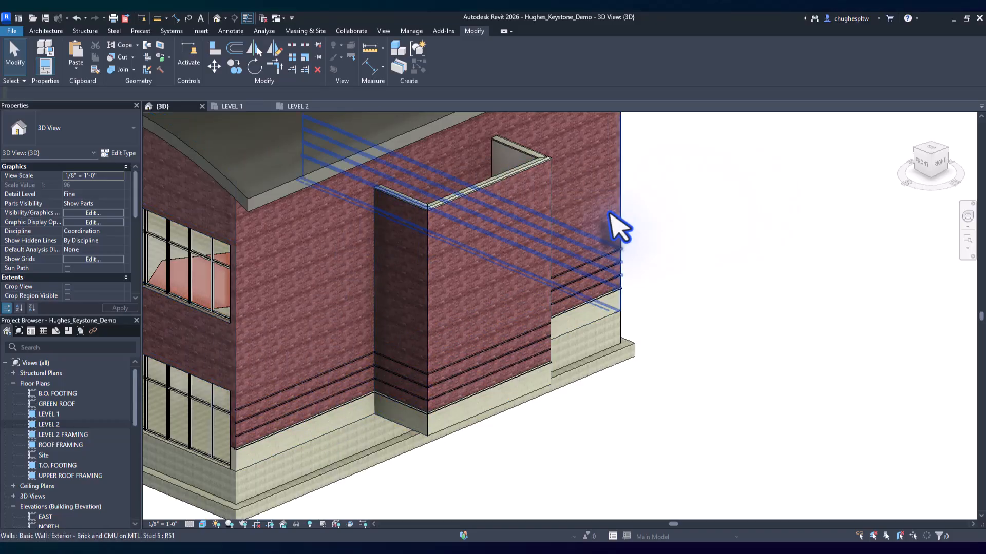
Step: Open the LEVEL 2 FRAMING floor plan at the stair enclosure
{"action": "middle_click_drag", "start_coordinate": [480, 214], "coordinate": [465, 286]}
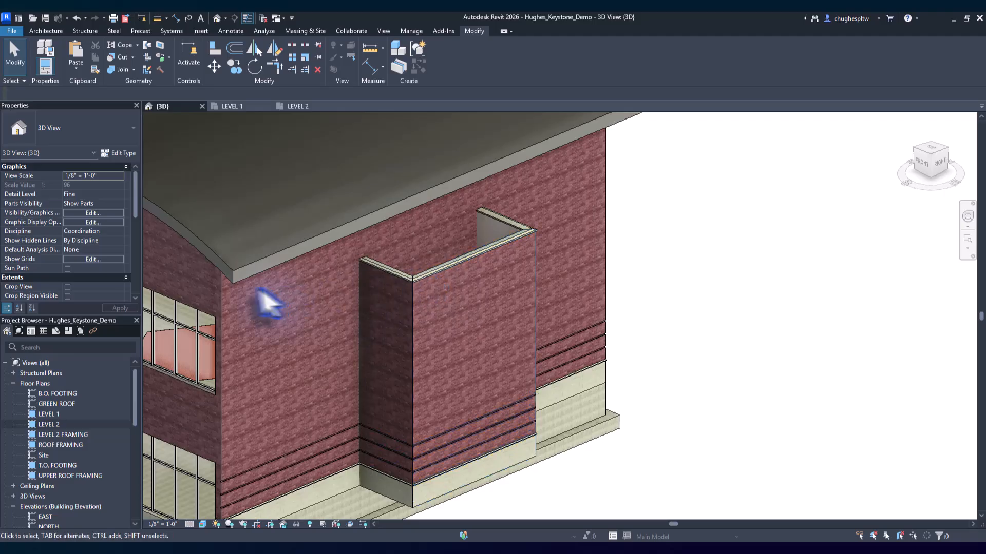
{"action": "double_click", "coordinate": [56, 435]}
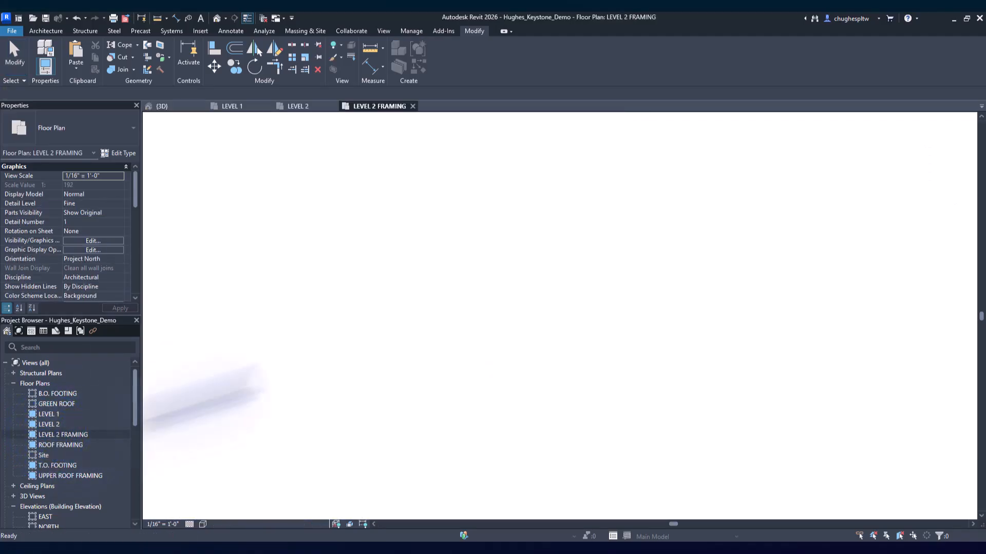
{"action": "middle_click_drag", "start_coordinate": [804, 310], "coordinate": [488, 257]}
{"action": "scroll", "coordinate": [495, 267], "scroll_direction": "up", "scroll_amount": 6}
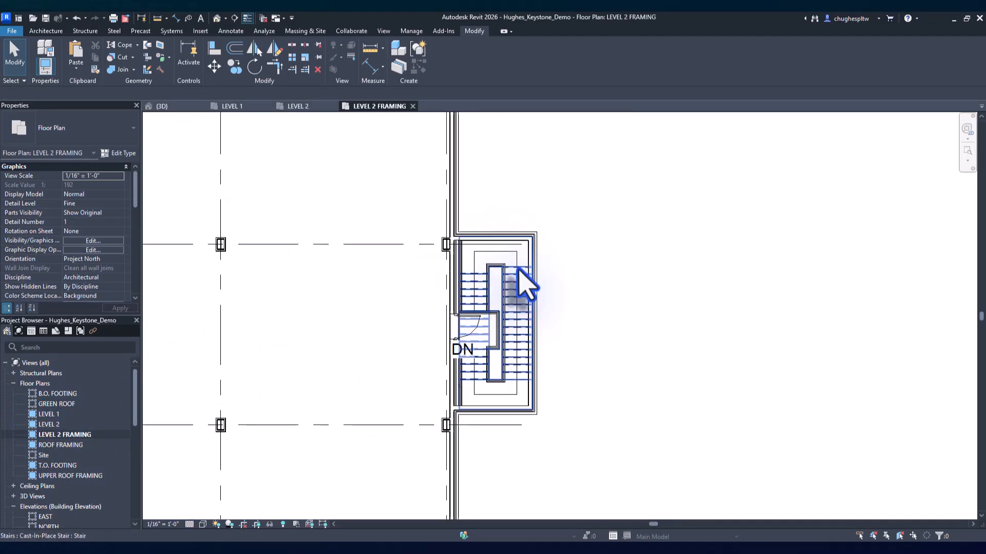
Step: Start a roof by footprint without a defined slope, picking the three enclosure walls' outer faces and the building's exterior wall as boundaries
{"action": "left_click", "coordinate": [32, 30]}
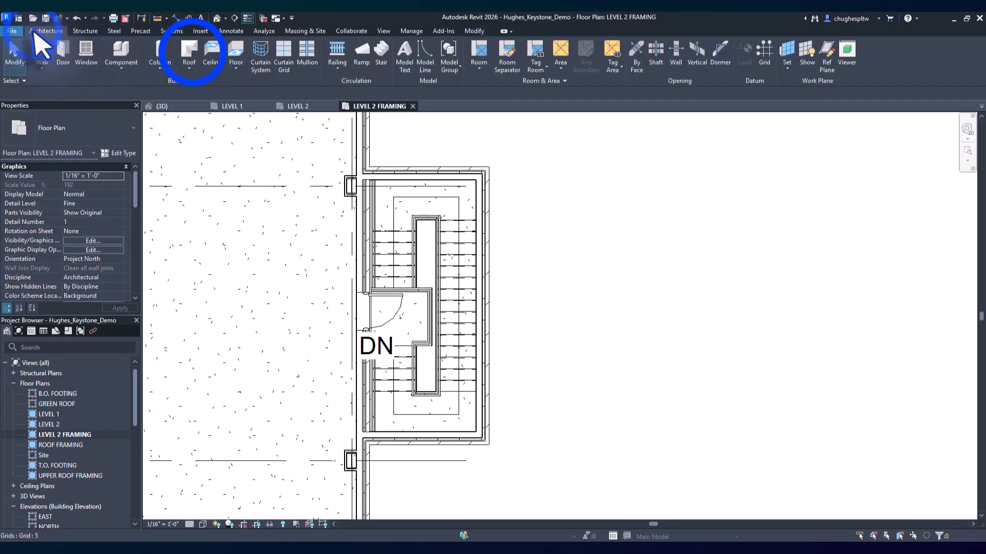
{"action": "left_click", "coordinate": [97, 48]}
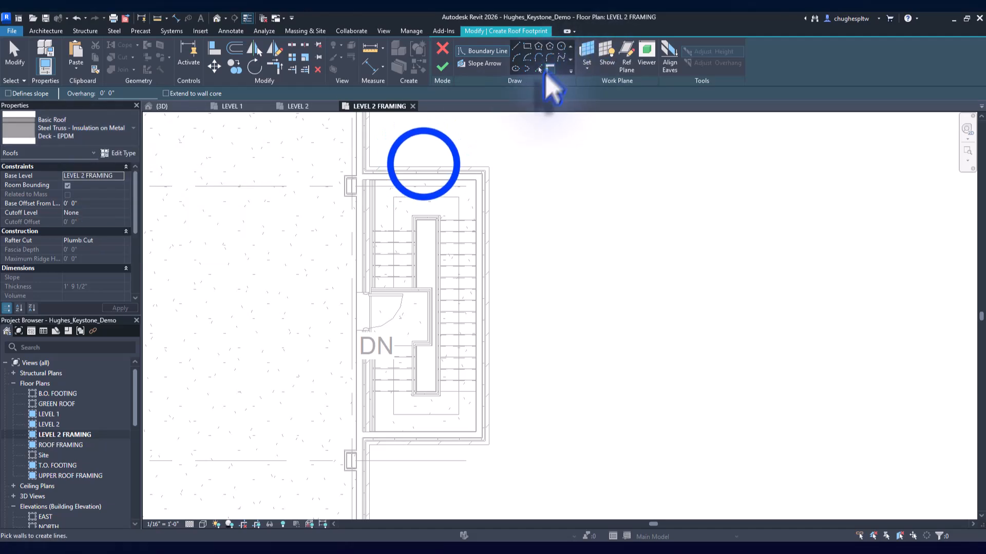
{"action": "left_click", "coordinate": [423, 171]}
{"action": "left_click", "coordinate": [481, 214]}
{"action": "left_click", "coordinate": [411, 439]}
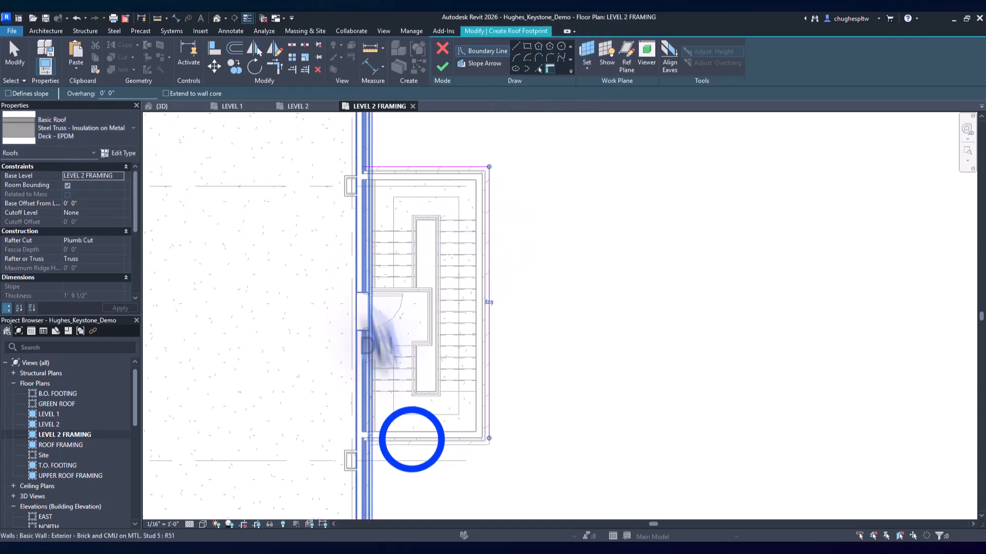
{"action": "left_click", "coordinate": [360, 265]}
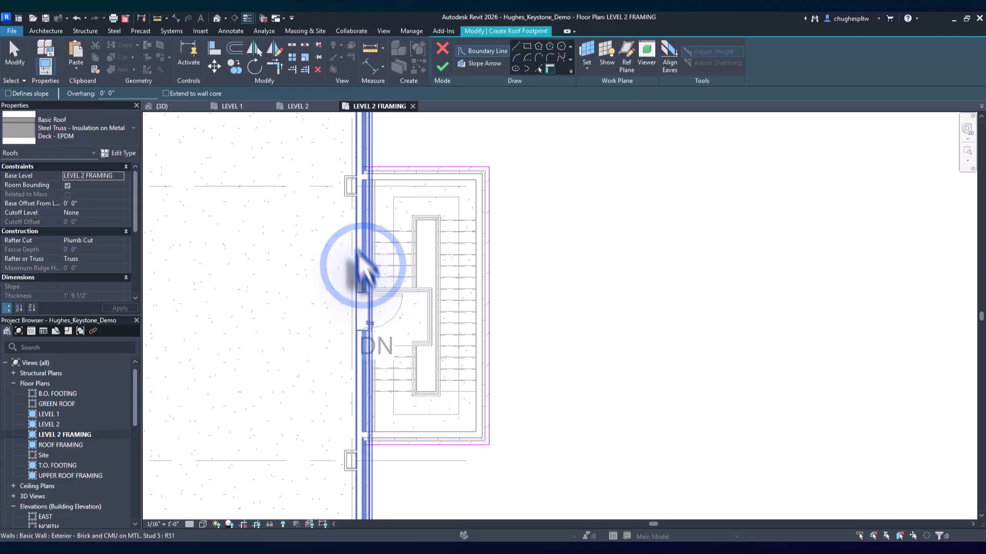
Step: Trim the roof boundary lines at the corners where the enclosure meets the building wall, and finish the footprint
{"action": "left_click", "coordinate": [269, 70]}
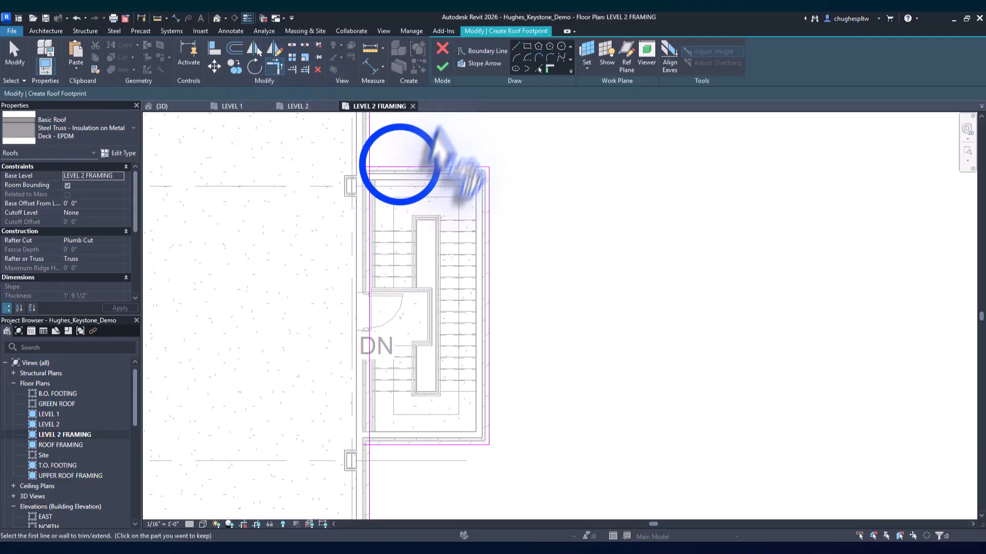
{"action": "left_click", "coordinate": [372, 198]}
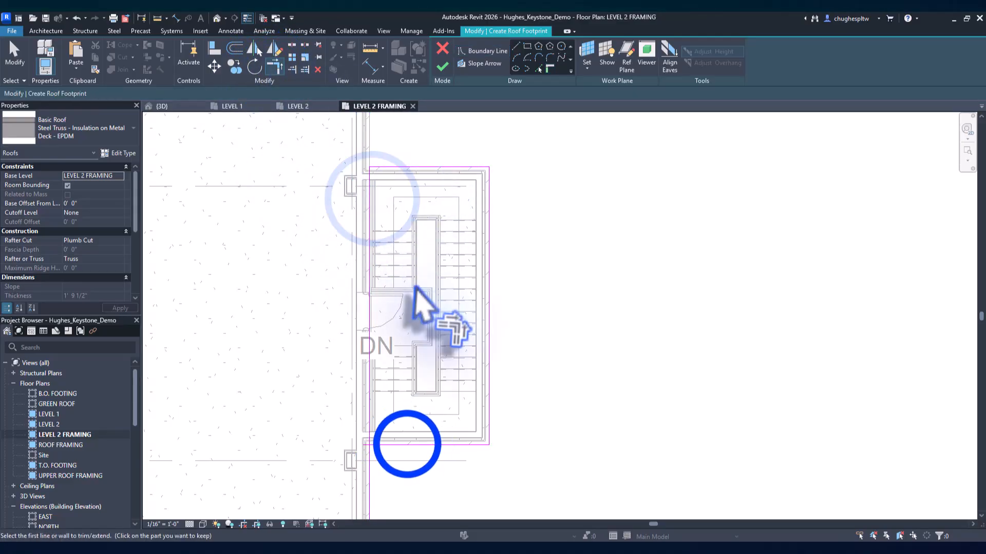
{"action": "left_click", "coordinate": [369, 417]}
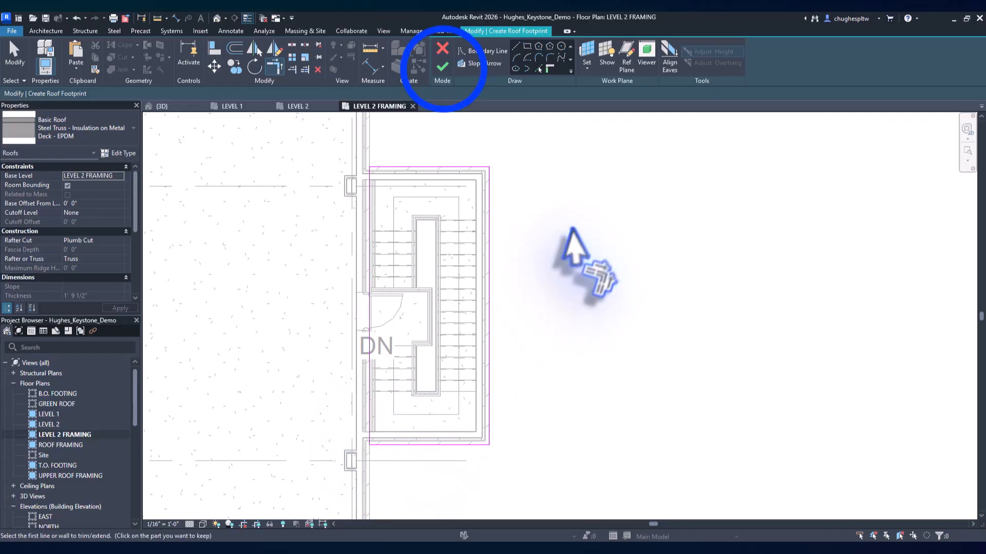
{"action": "left_click", "coordinate": [442, 66]}
{"action": "left_click", "coordinate": [546, 218]}
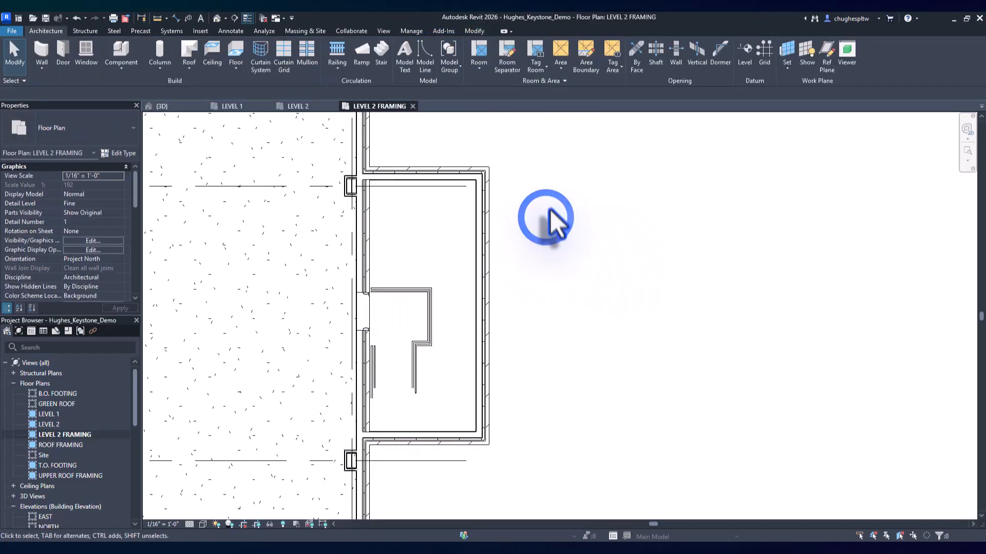
Step: In the 3D view, set the stair enclosure roof's base level to ROOF FRAMING with a -4' 0" base offset
{"action": "left_click", "coordinate": [218, 17]}
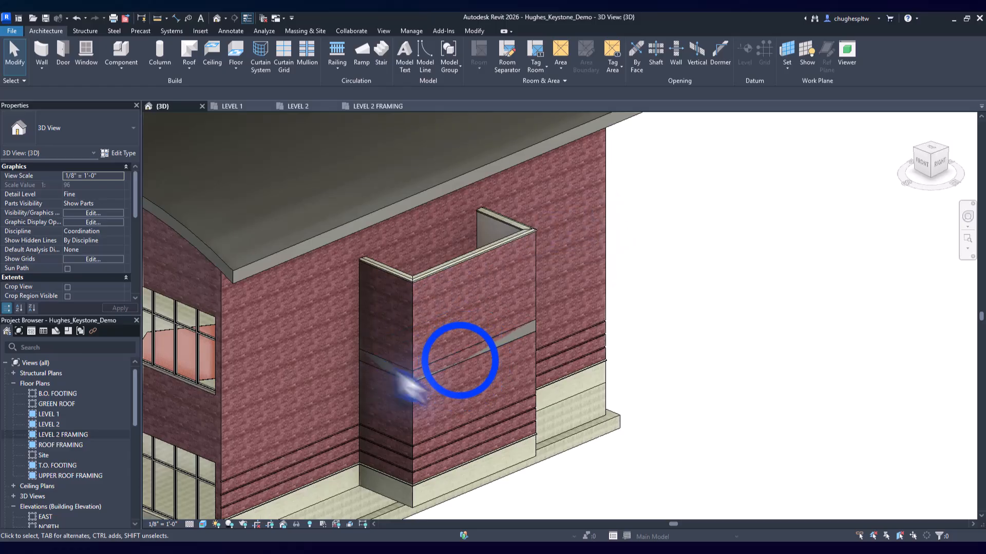
{"action": "left_click", "coordinate": [460, 362]}
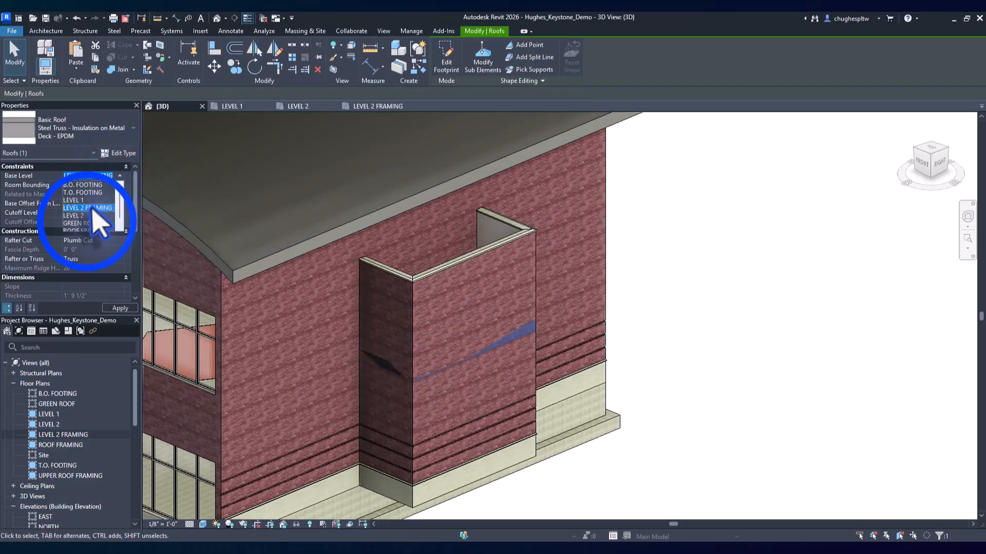
{"action": "left_click", "coordinate": [86, 222]}
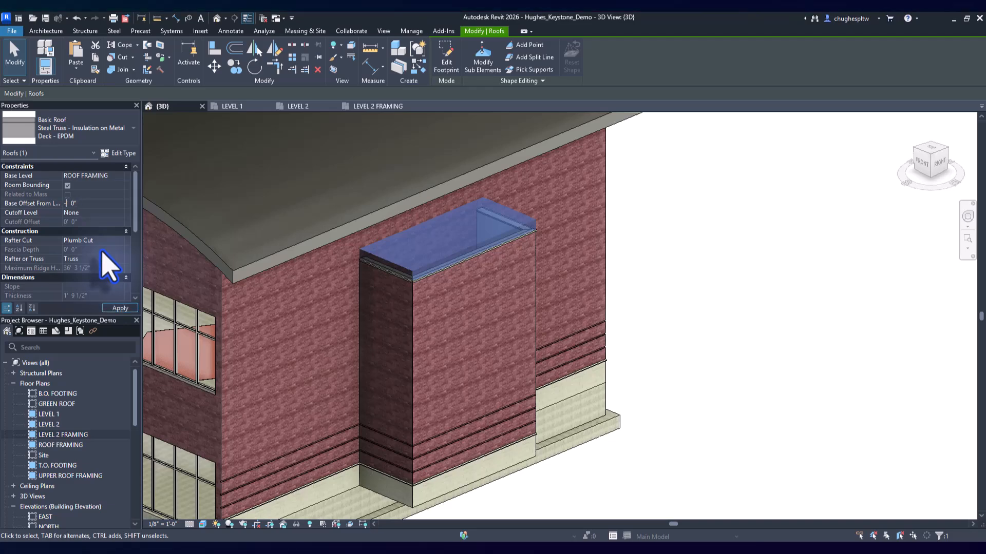
{"action": "left_click", "coordinate": [117, 308]}
{"action": "left_click", "coordinate": [701, 270]}
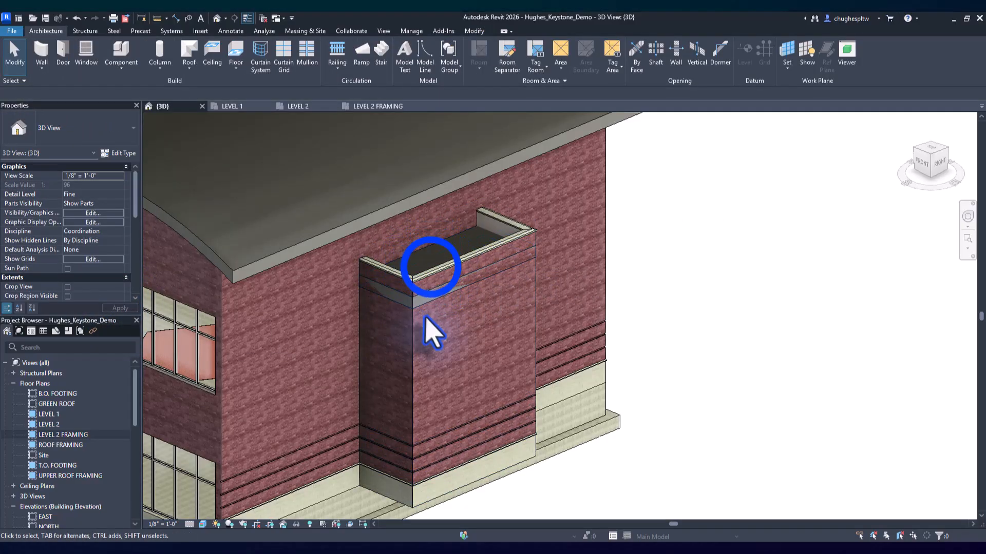
Step: Examine in 3D how the stair enclosure roof sits against the outer brick faces of its walls
{"action": "left_click", "coordinate": [472, 334]}
{"action": "left_click", "coordinate": [939, 164]}
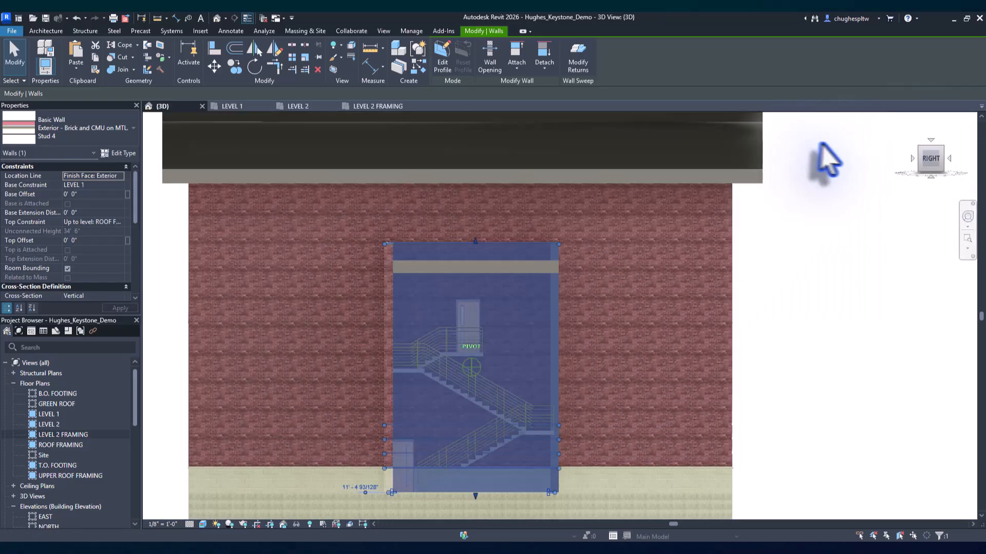
{"action": "mouse_move", "coordinate": [823, 144]}
{"action": "middle_mouse_down", "text": "shift"}
{"action": "mouse_move", "coordinate": [891, 149]}
{"action": "mouse_move", "coordinate": [908, 178]}
{"action": "middle_mouse_up", "text": "shift"}
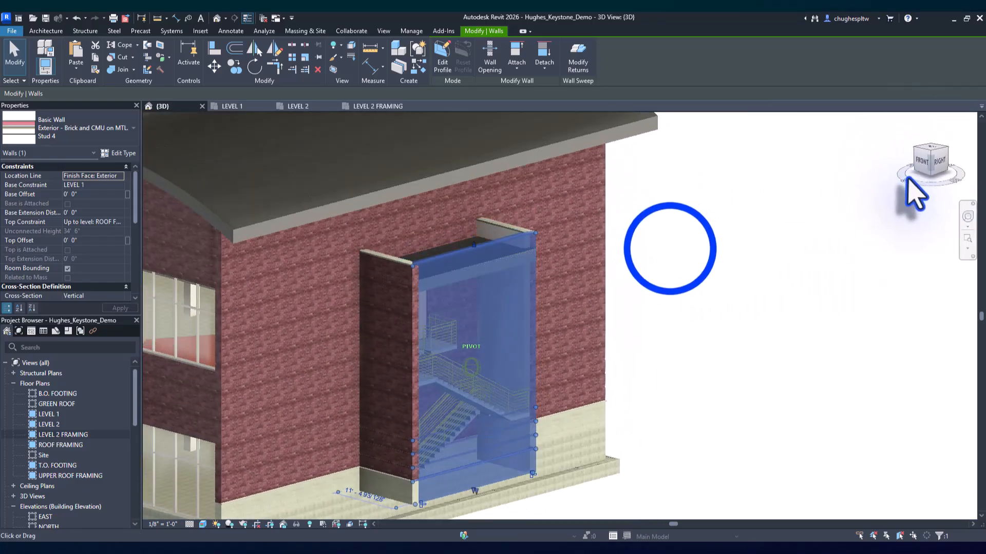
{"action": "left_click", "coordinate": [649, 231]}
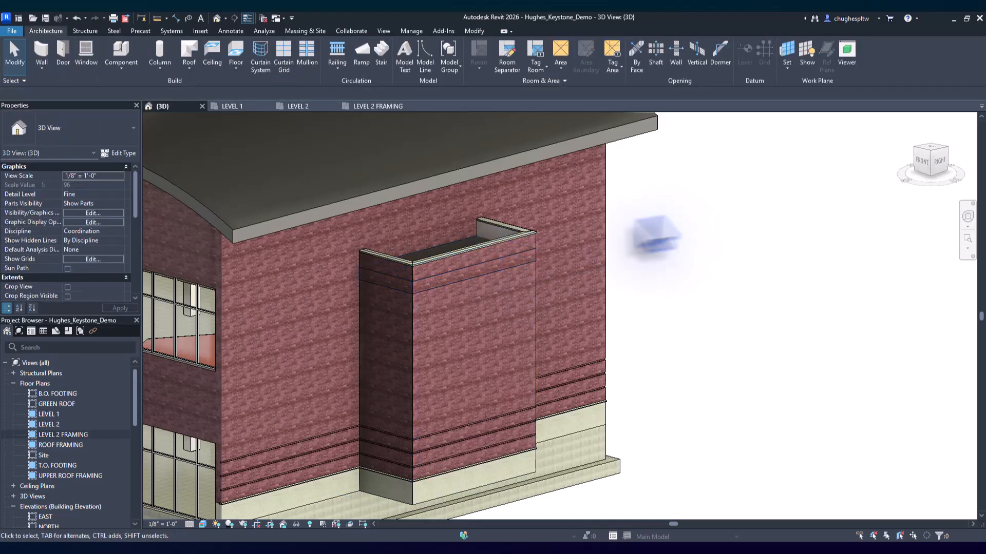
{"action": "left_click", "coordinate": [430, 275]}
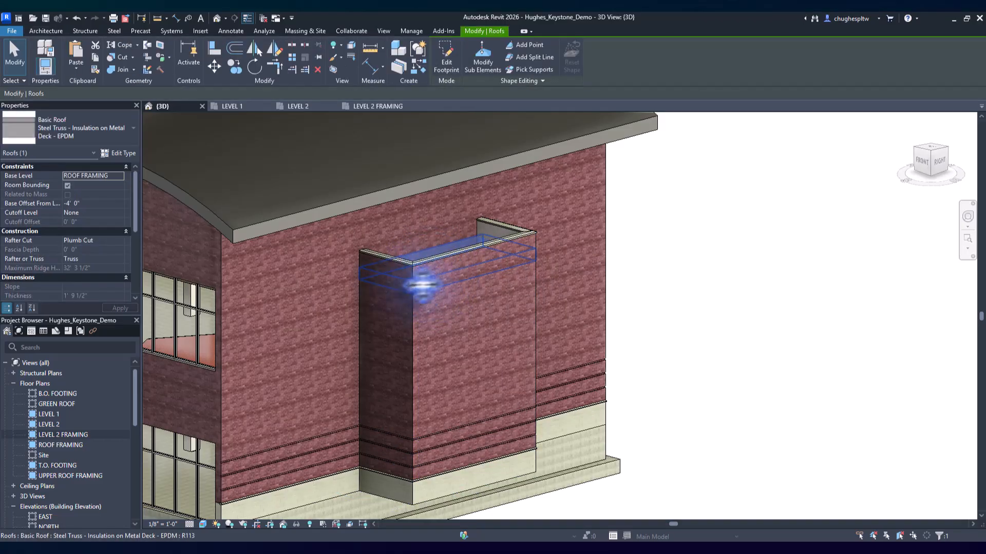
{"action": "left_click", "coordinate": [733, 241]}
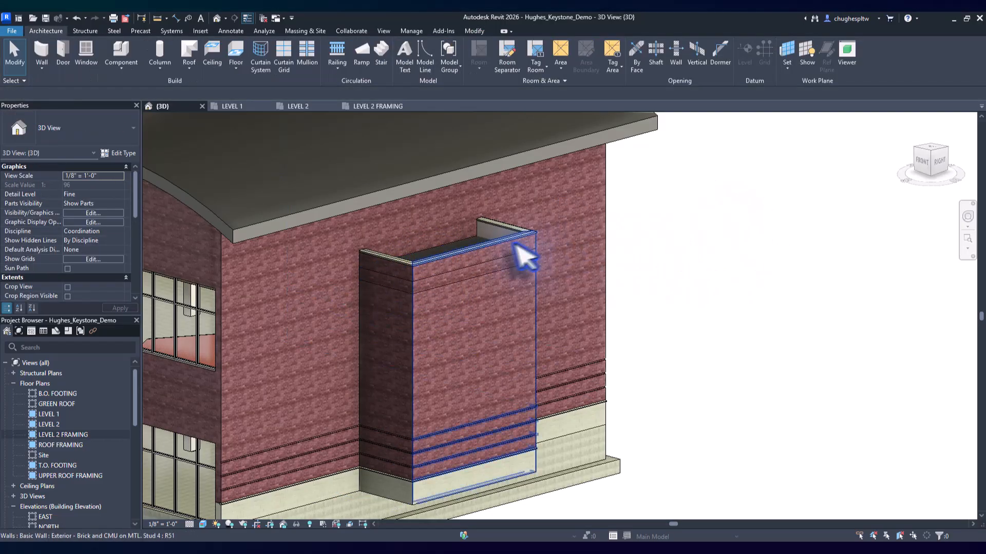
Step: Edit the stair roof's footprint in the LEVEL 2 FRAMING plan so its boundaries follow the three enclosure walls' inner faces
{"action": "left_click", "coordinate": [471, 257]}
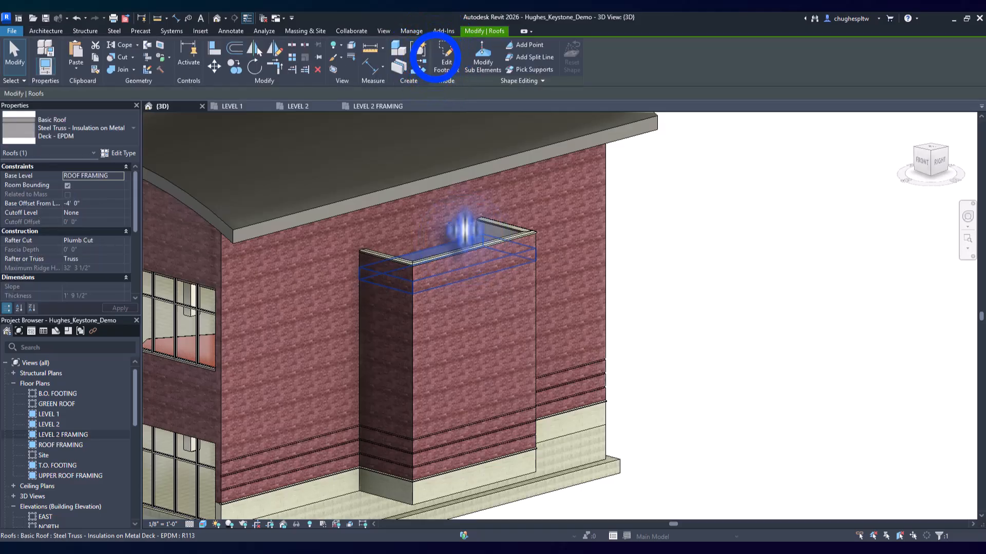
{"action": "left_click", "coordinate": [440, 61]}
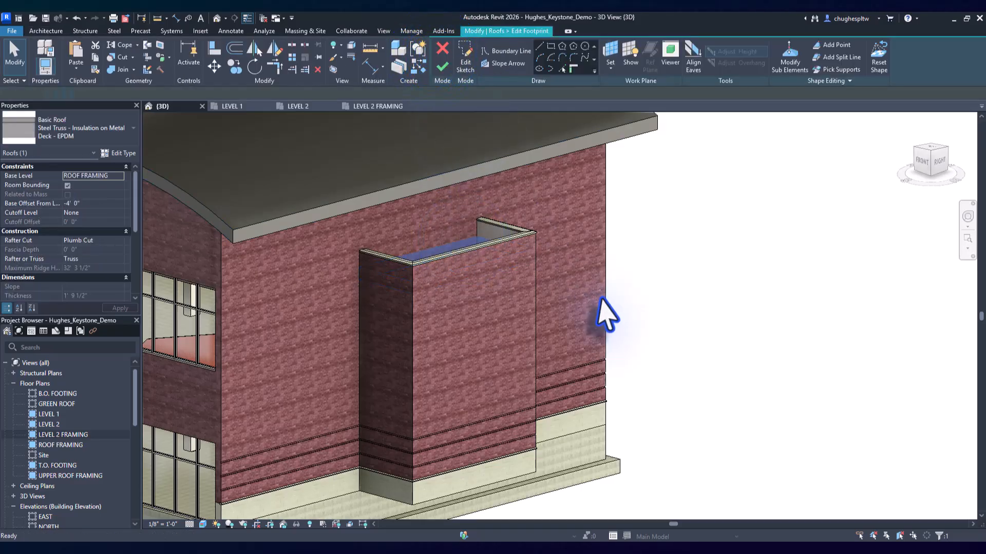
{"action": "double_click", "coordinate": [66, 435]}
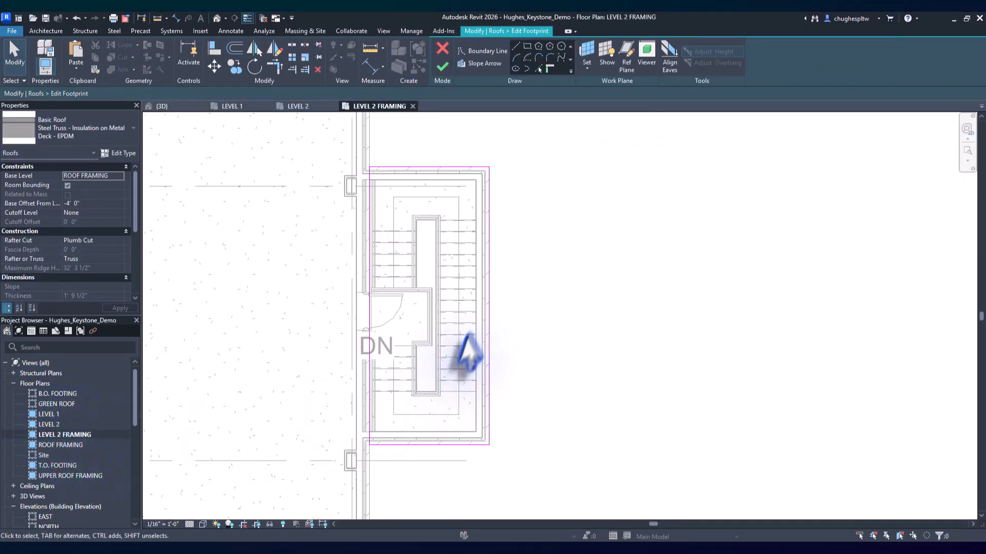
{"action": "left_click", "coordinate": [423, 179]}
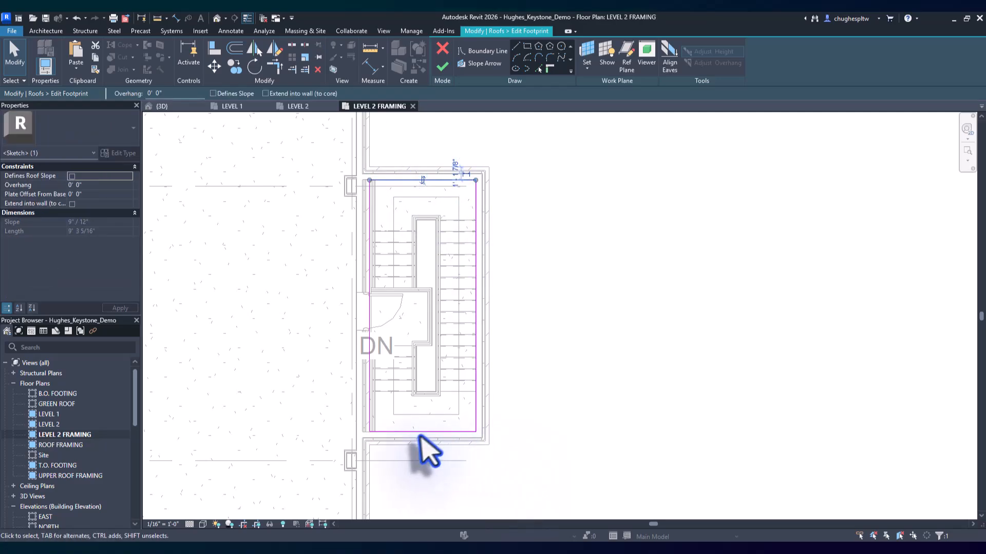
{"action": "left_click", "coordinate": [442, 66]}
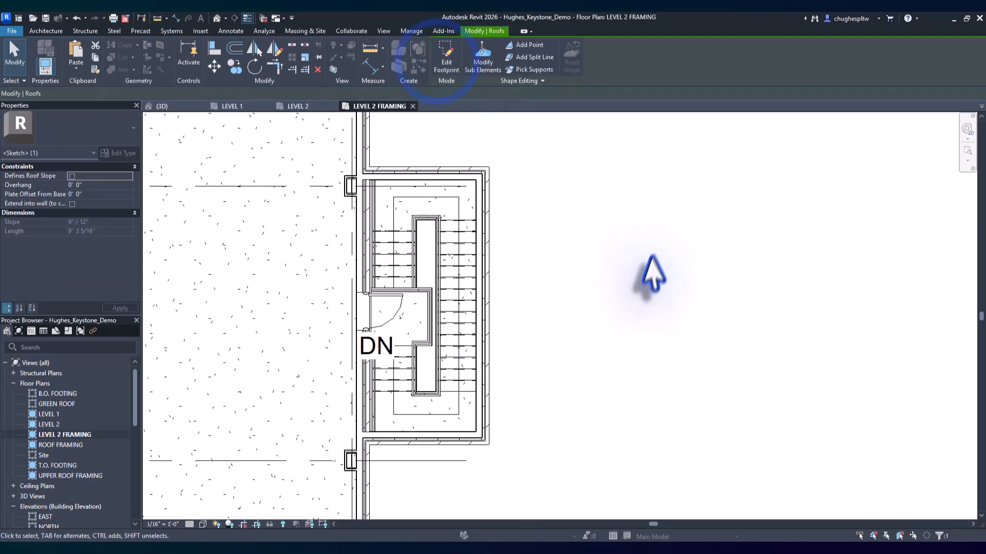
Step: Inspect the stair enclosure in 3D from above and from below at its base, and view the whole building from its corners
{"action": "left_click", "coordinate": [215, 20]}
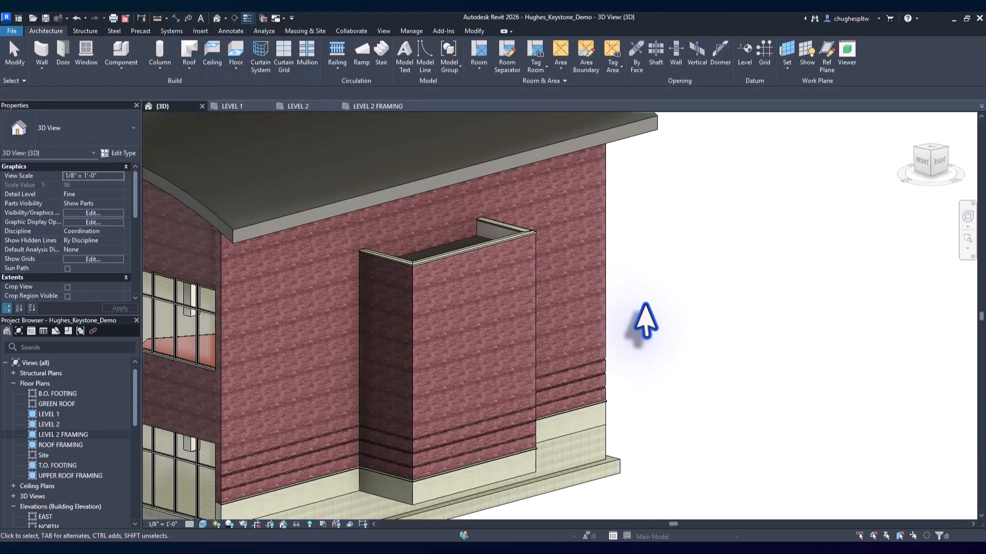
{"action": "mouse_move", "coordinate": [930, 170]}
{"action": "left_mouse_down"}
{"action": "mouse_move", "coordinate": [920, 180]}
{"action": "mouse_move", "coordinate": [926, 226]}
{"action": "mouse_move", "coordinate": [908, 149]}
{"action": "mouse_move", "coordinate": [913, 129]}
{"action": "left_mouse_up"}
{"action": "left_click_drag", "start_coordinate": [914, 128], "coordinate": [913, 127]}
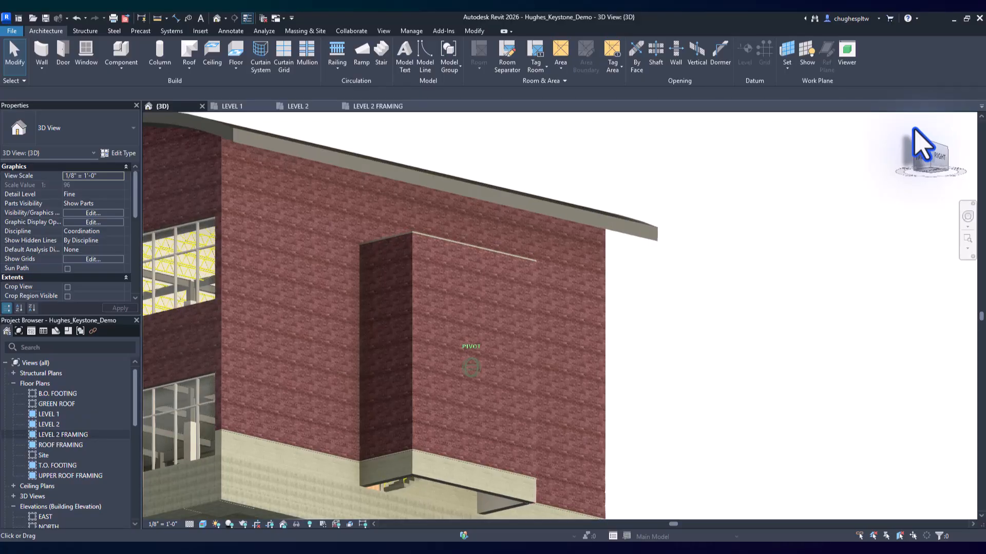
{"action": "middle_click_drag", "start_coordinate": [473, 411], "coordinate": [447, 276]}
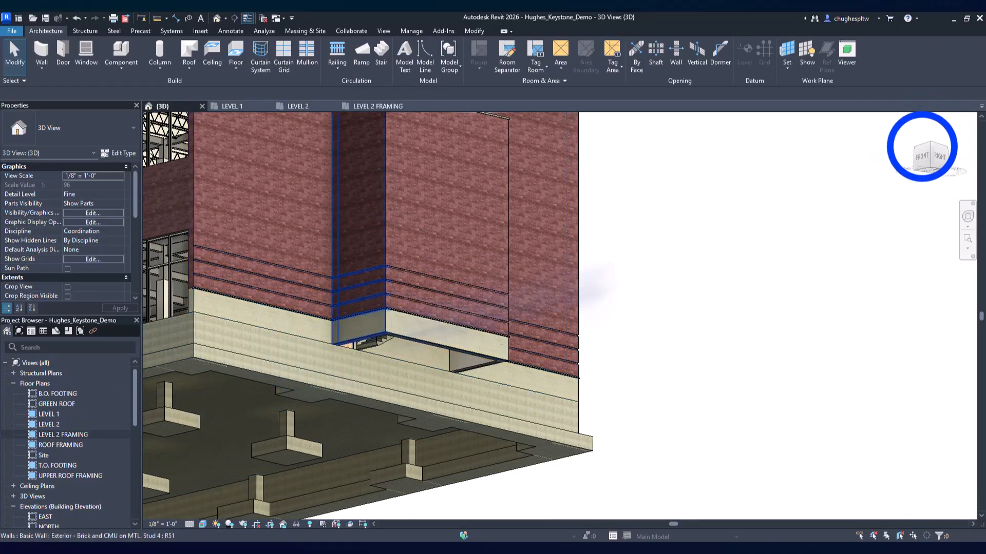
{"action": "mouse_move", "coordinate": [922, 147]}
{"action": "left_mouse_down"}
{"action": "mouse_move", "coordinate": [939, 169]}
{"action": "mouse_move", "coordinate": [941, 211]}
{"action": "left_mouse_up"}
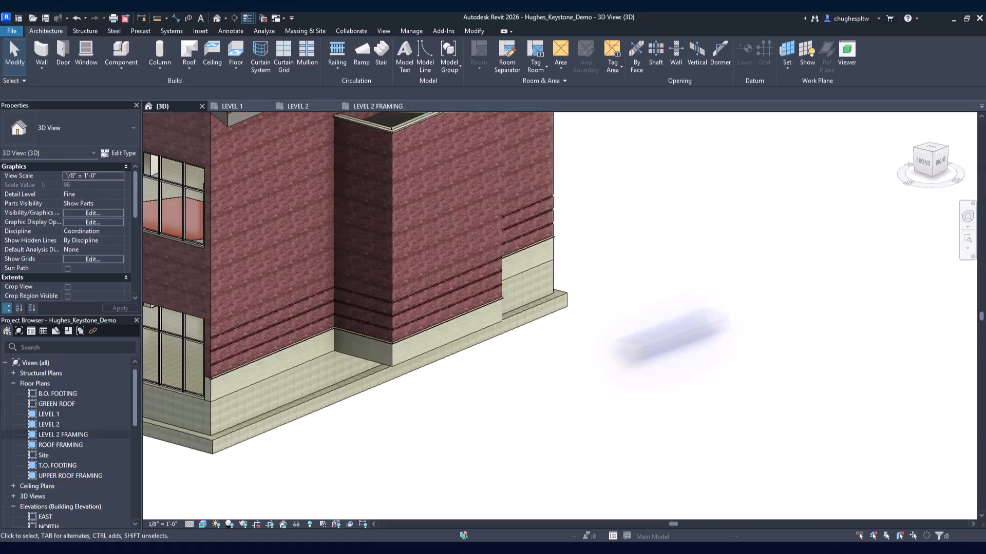
{"action": "left_click", "coordinate": [907, 119]}
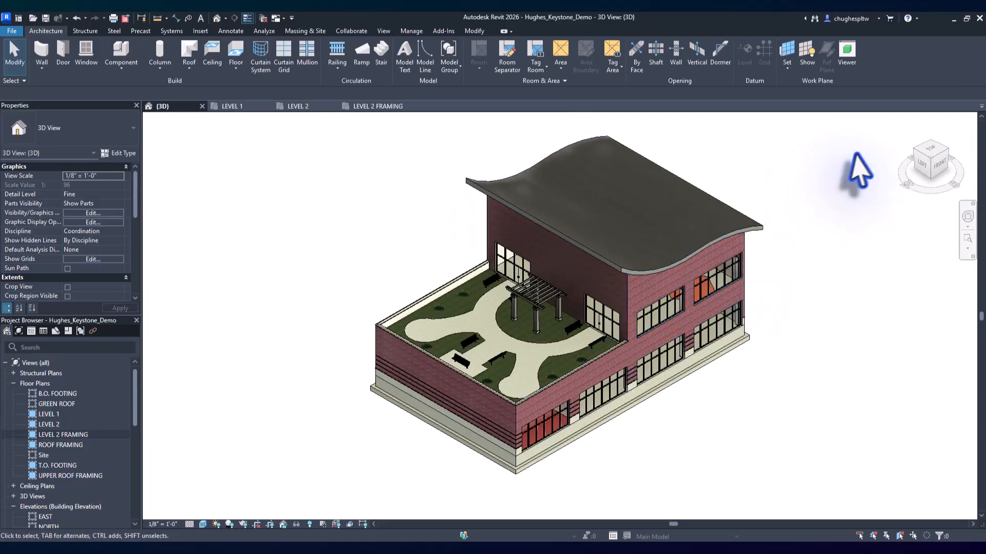
{"action": "left_click", "coordinate": [946, 149]}
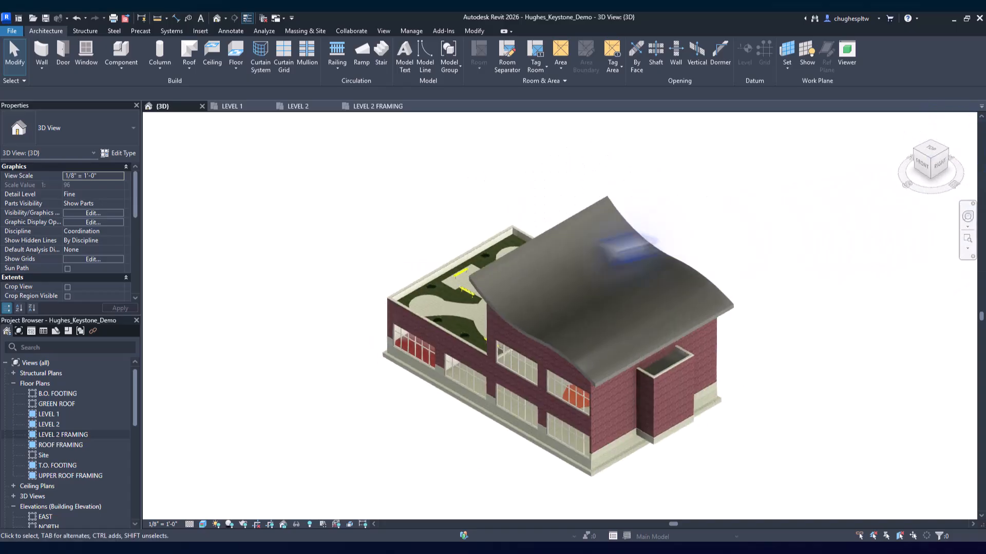